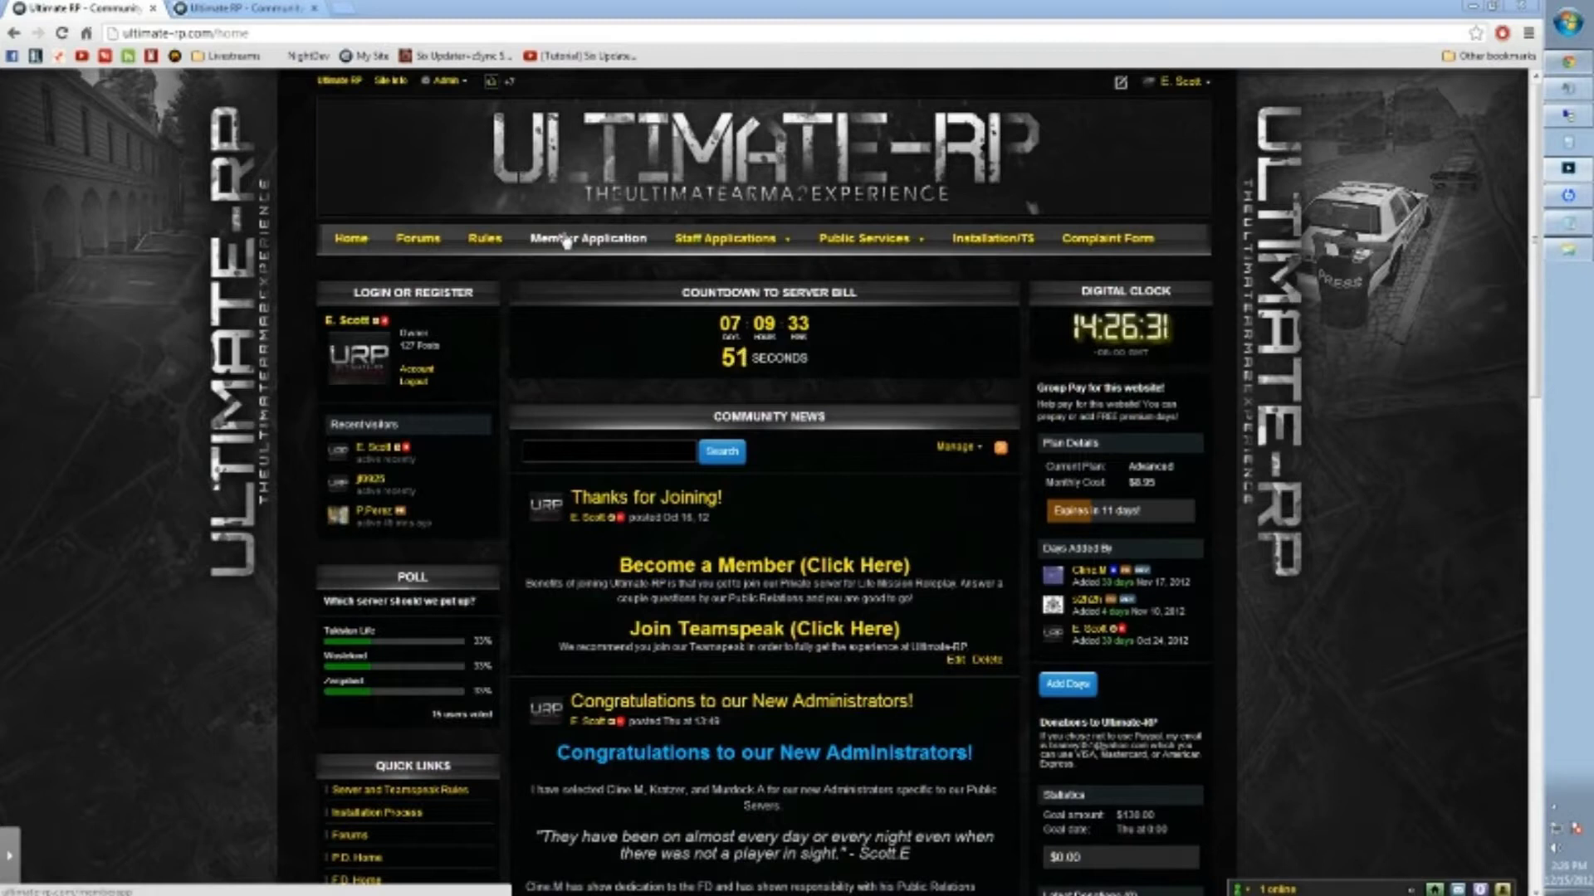
# Step: Open the Manage dropdown (New Post / Manage News) above the Community News posts
pyautogui.click(957, 446)
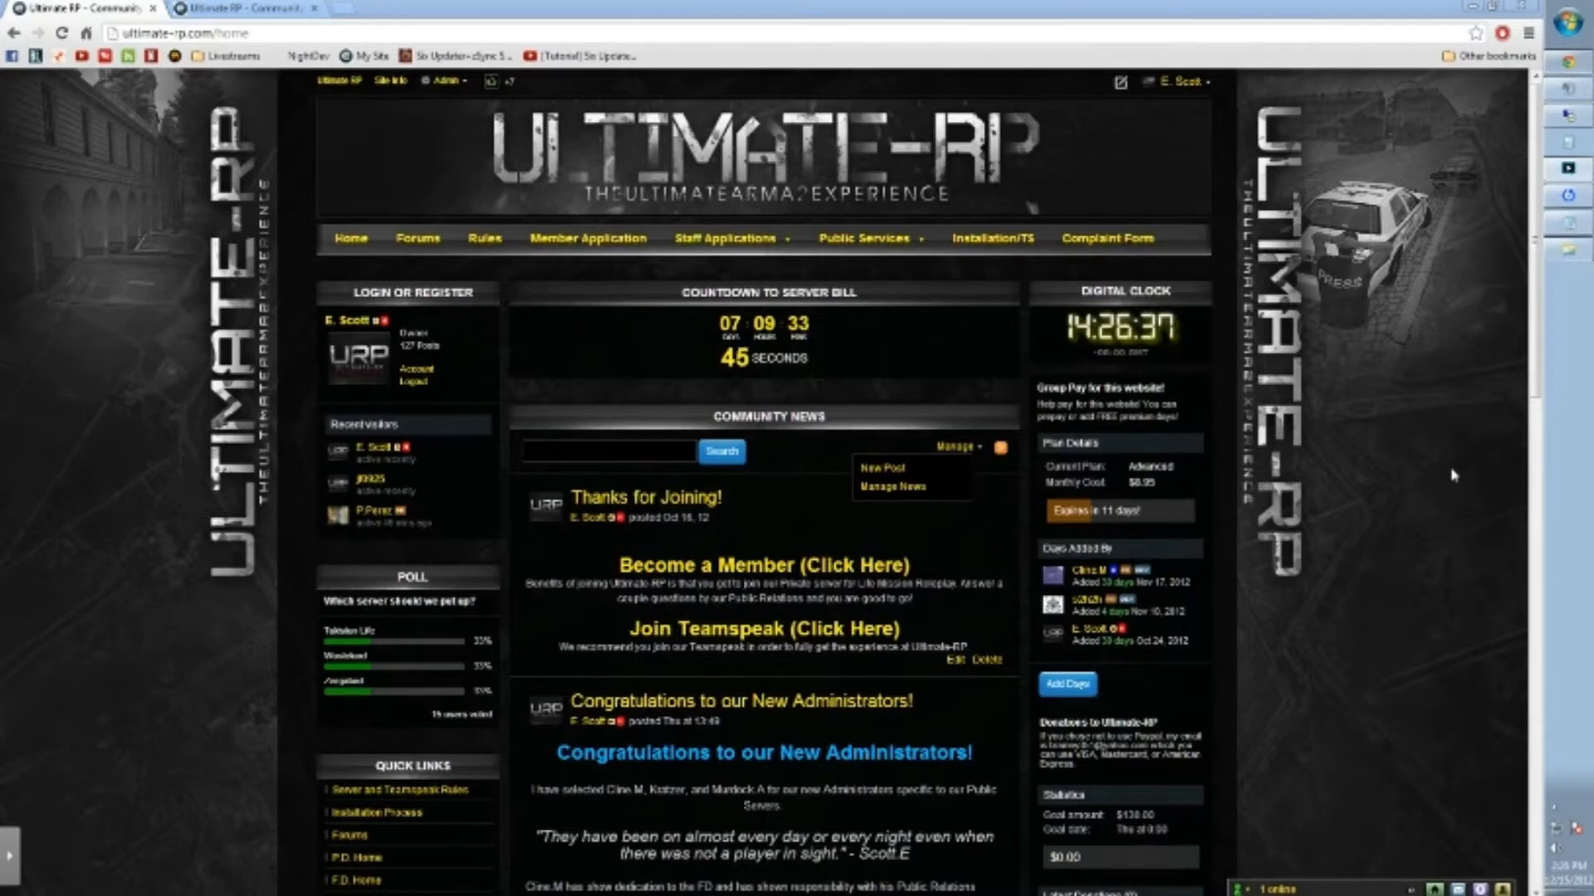
pyautogui.click(795, 638)
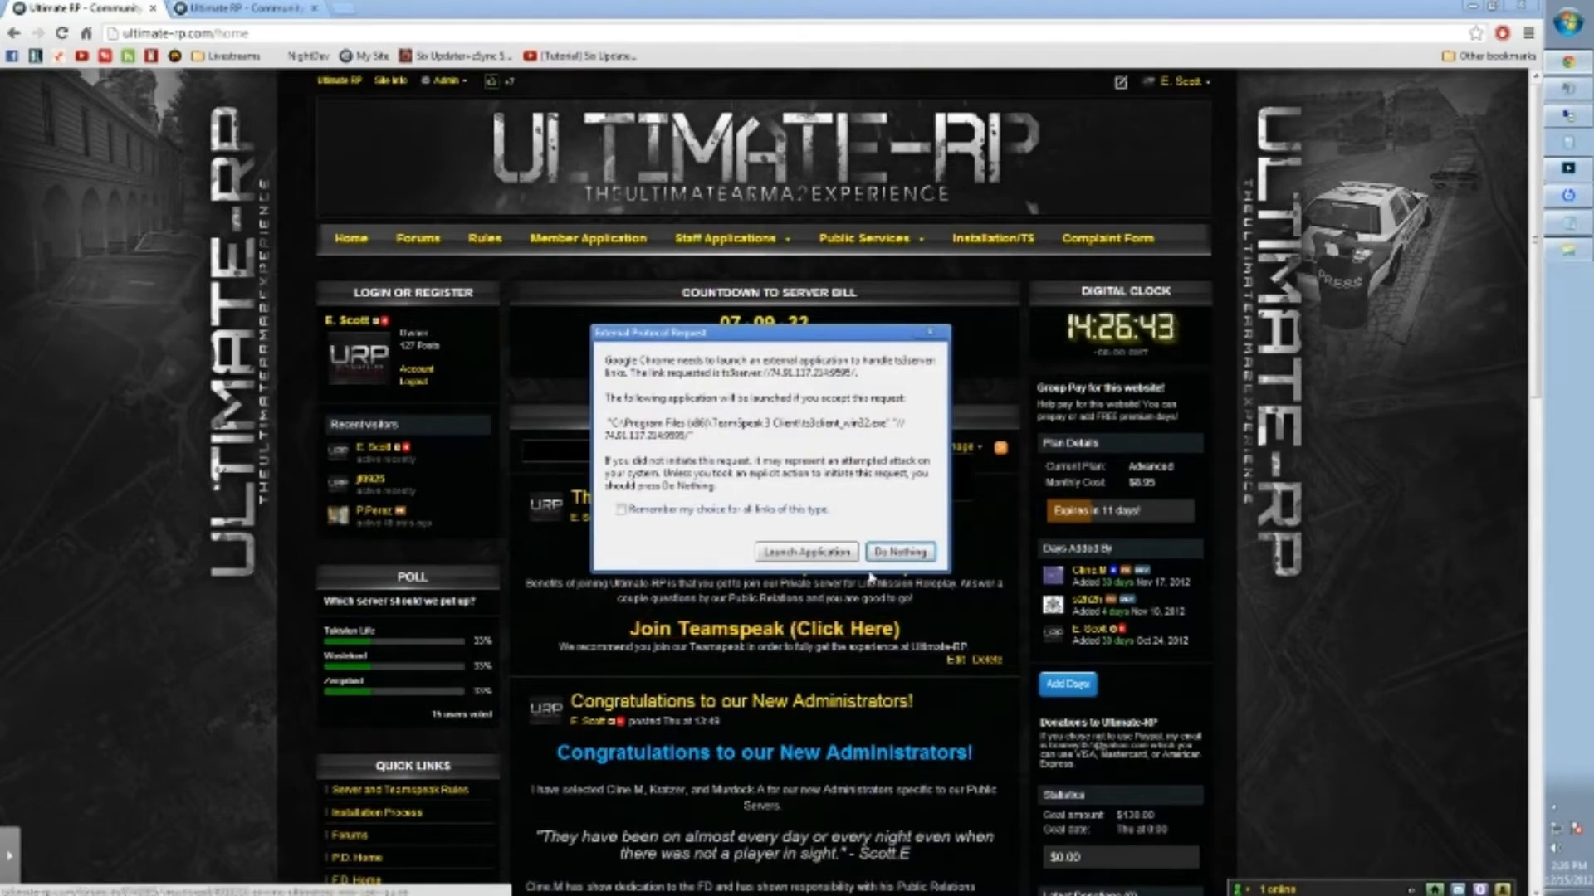
pyautogui.click(890, 554)
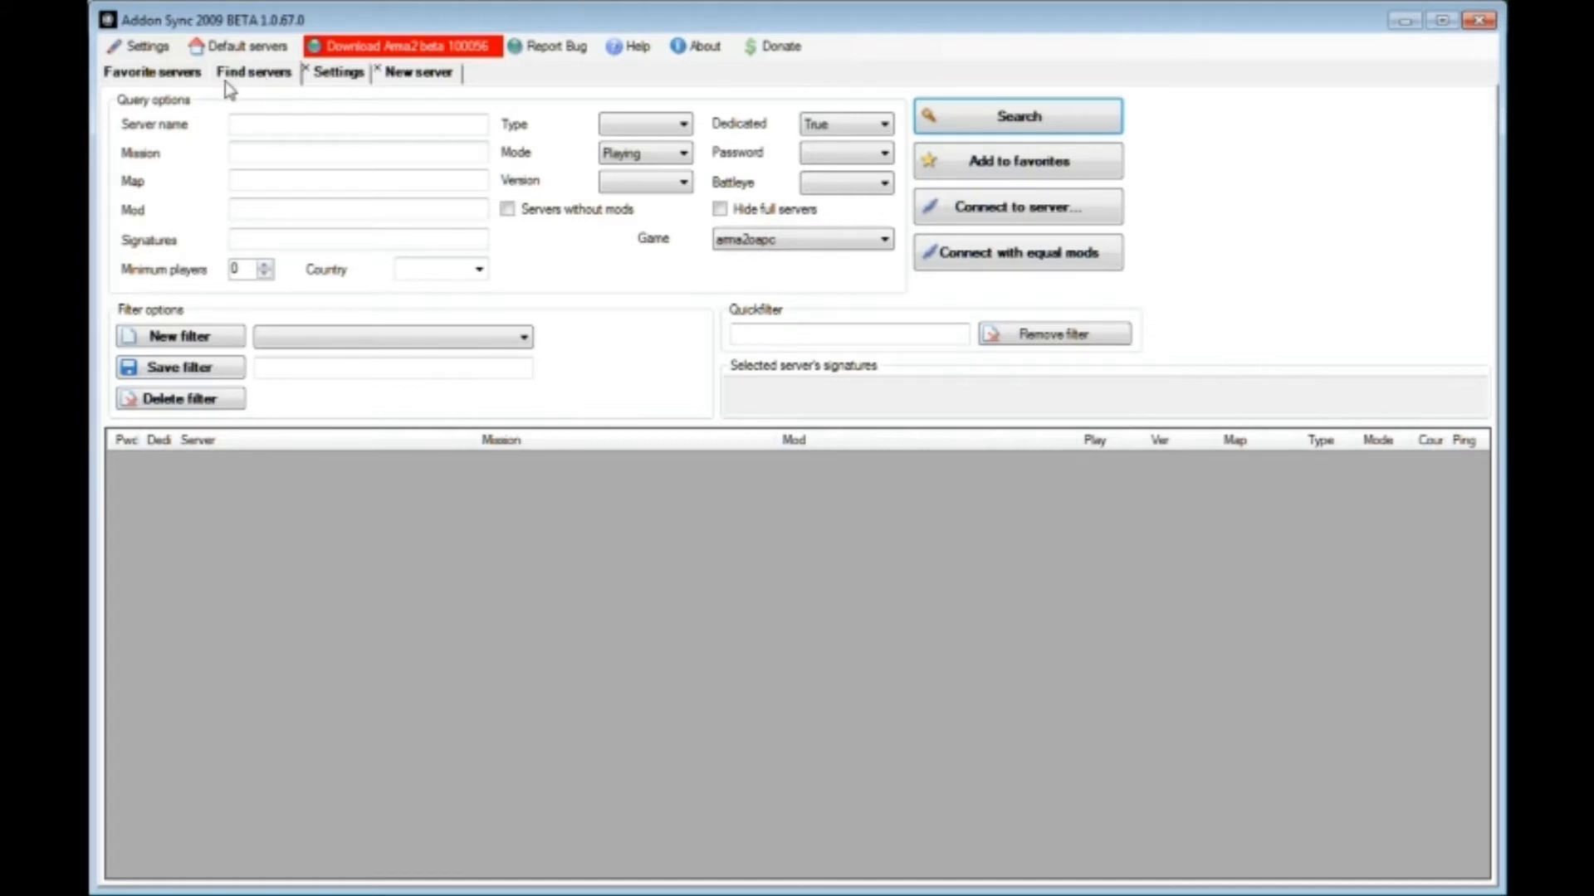
# Step: Switch Addon Sync 2009 to its empty Favorite servers list
pyautogui.click(154, 79)
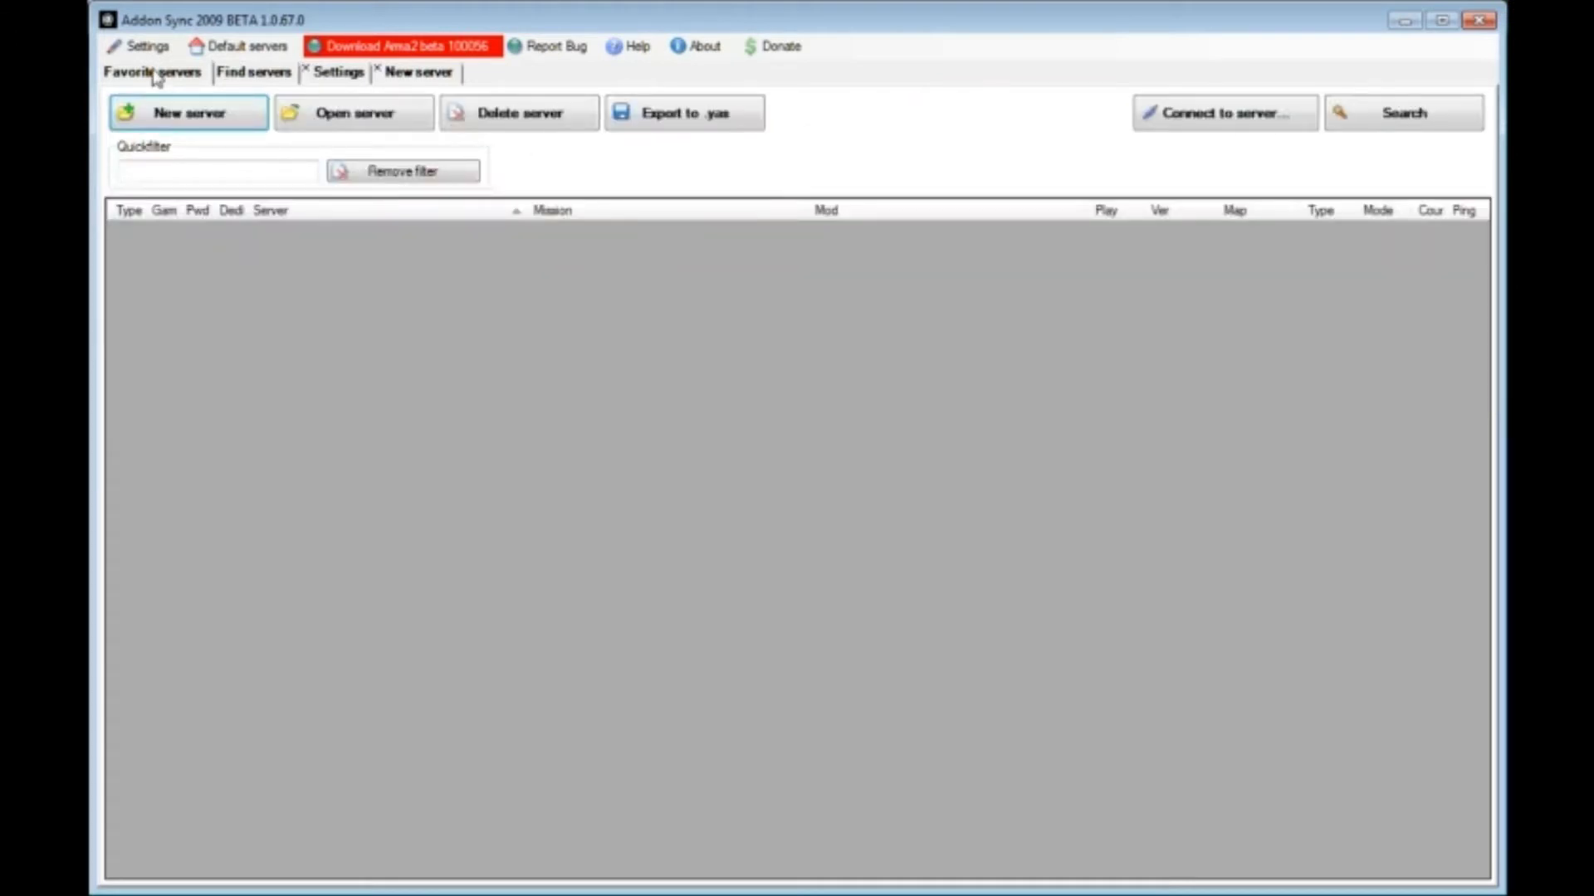
pyautogui.click(160, 117)
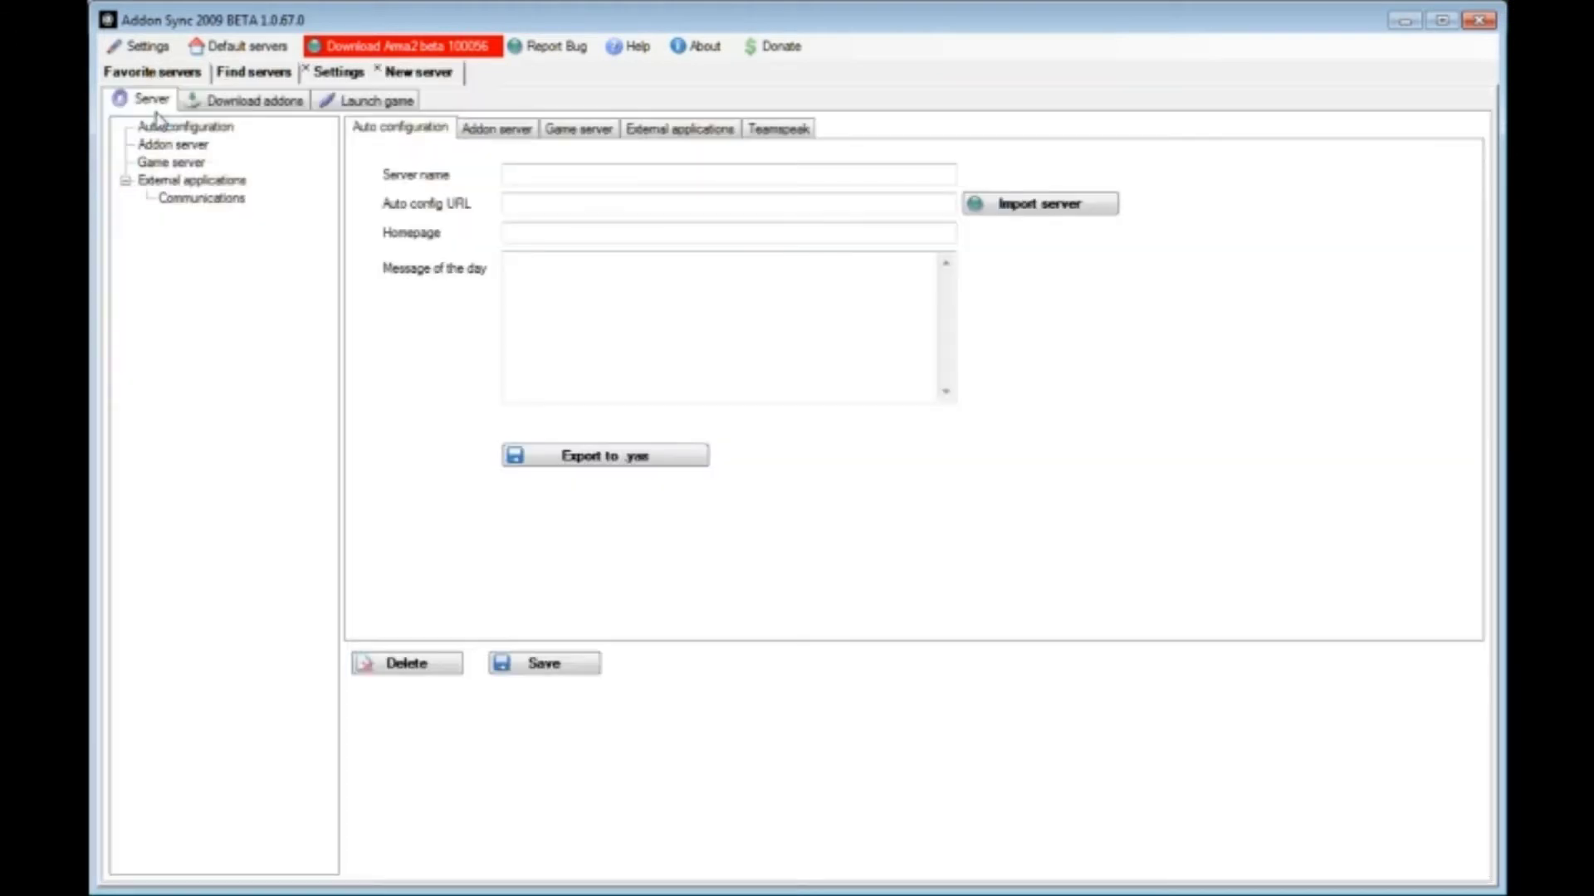
pyautogui.click(518, 204)
pyautogui.write('C:\\Users\\Brandon Ramey\\Videos\\XSplit Recordings\\LocalRecording - bigboy2115')
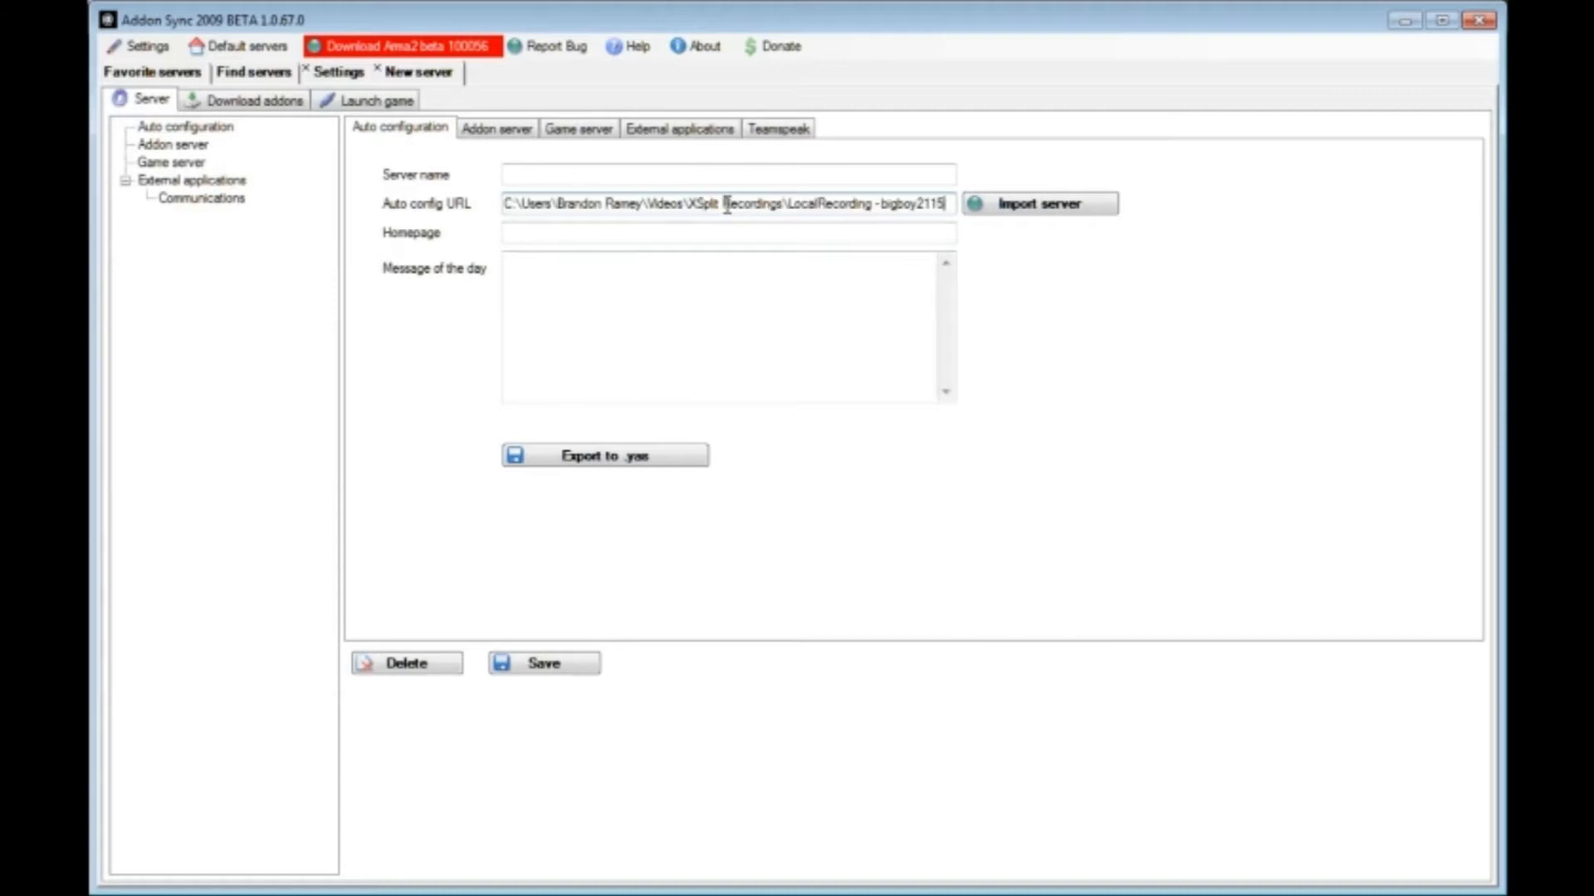
pyautogui.hotkey('ctrl', 'a')
pyautogui.press('BackSpace')
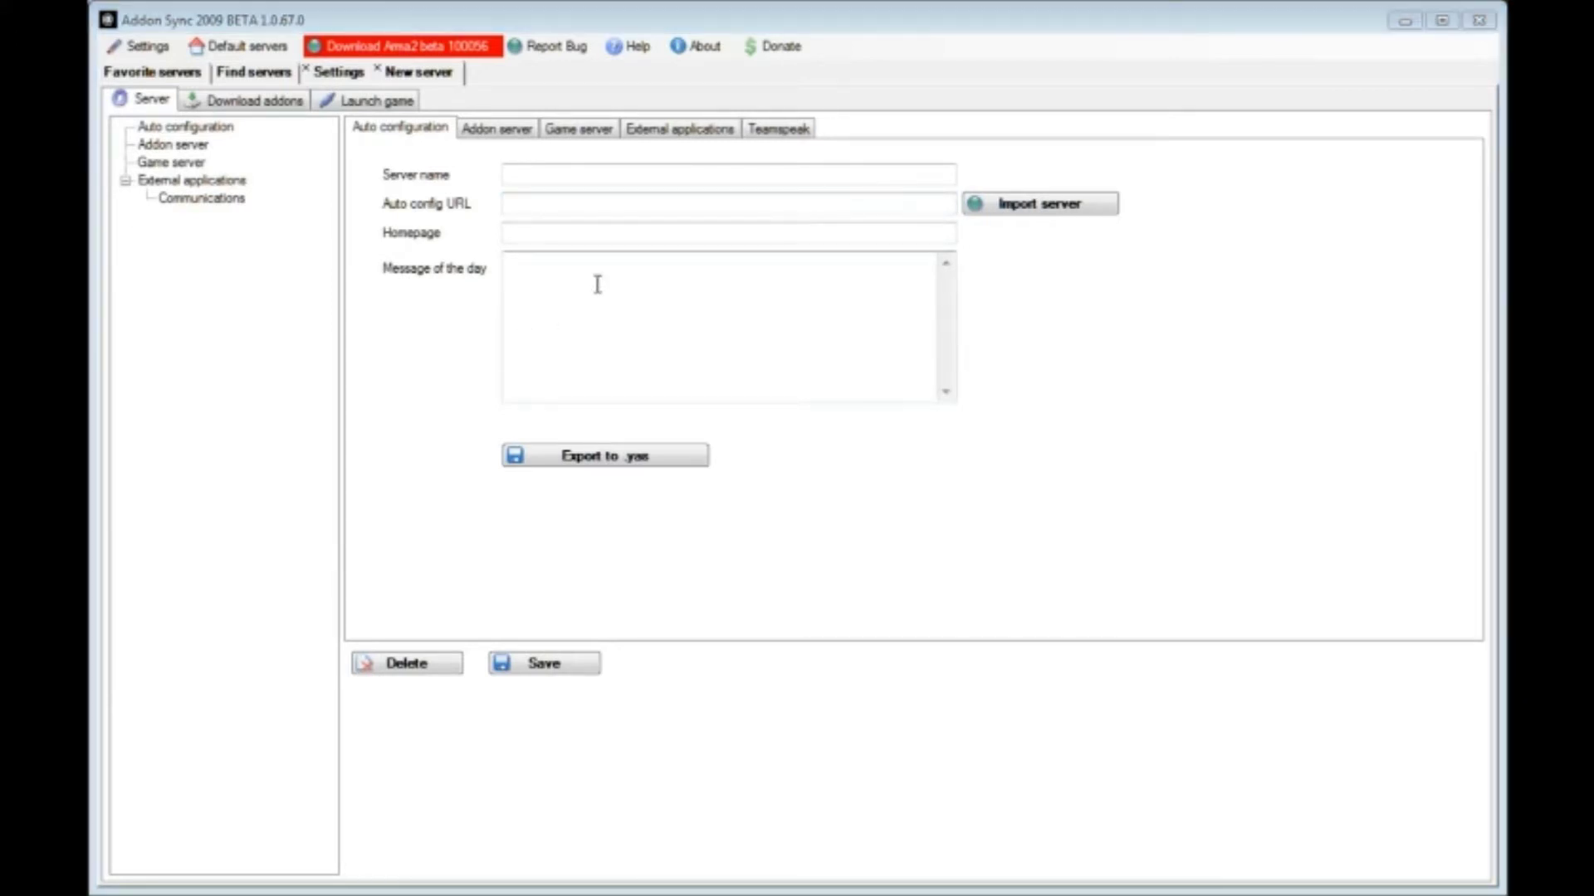
pyautogui.click(598, 202)
pyautogui.write('http://74.91.117.172/repo/repo.7z')
pyautogui.click(1035, 204)
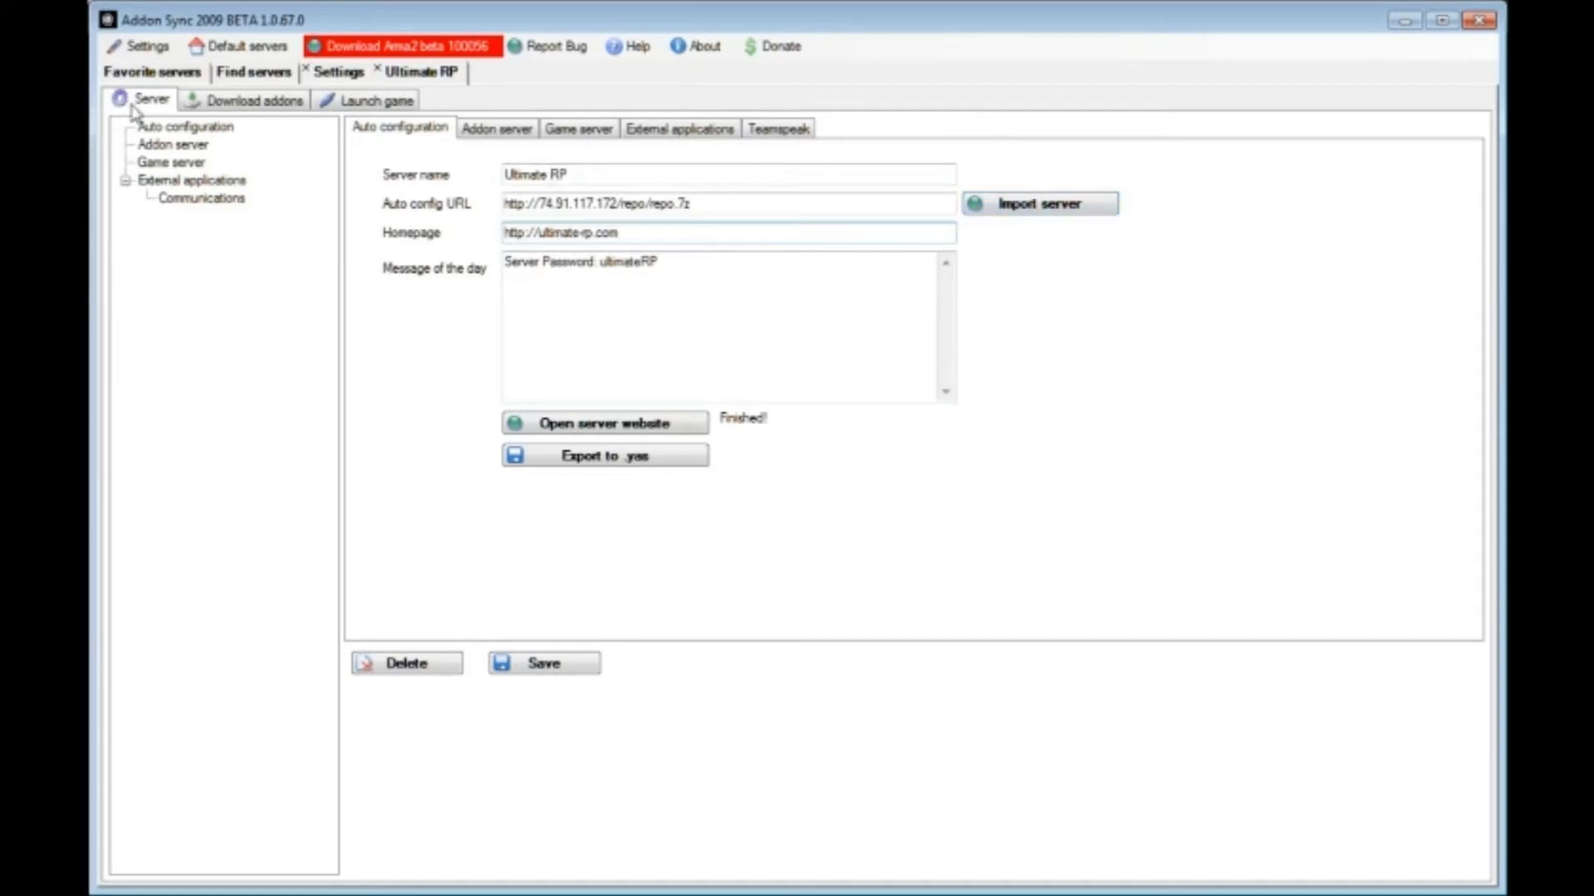
# Step: Open the Ultimate RP server entry, check for addons, and start downloading the 197 new addons
pyautogui.click(279, 99)
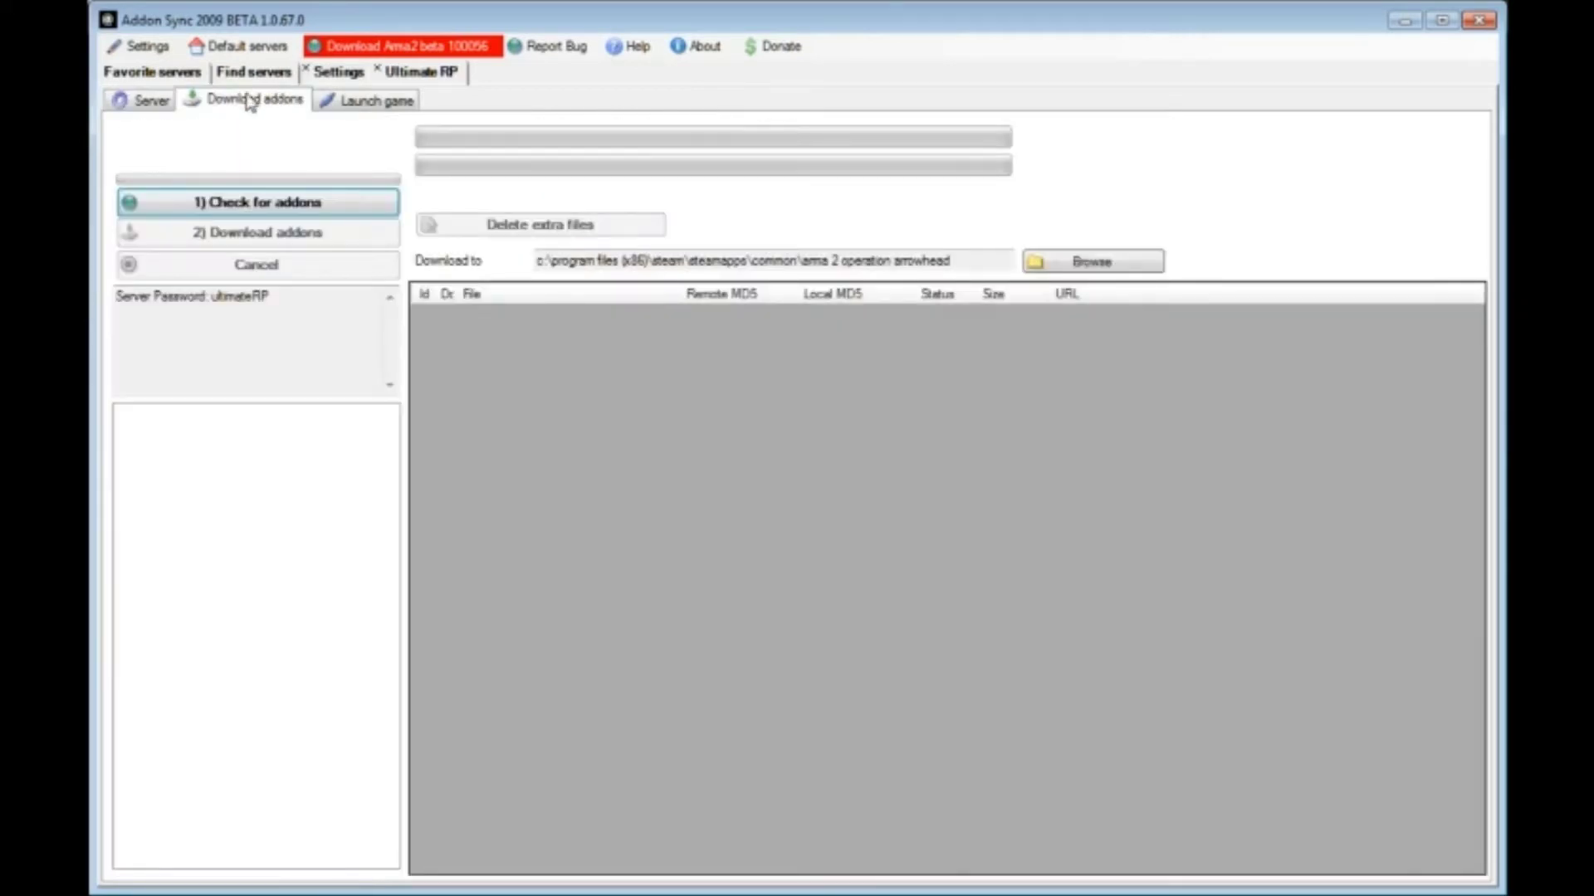
pyautogui.click(251, 73)
pyautogui.click(195, 72)
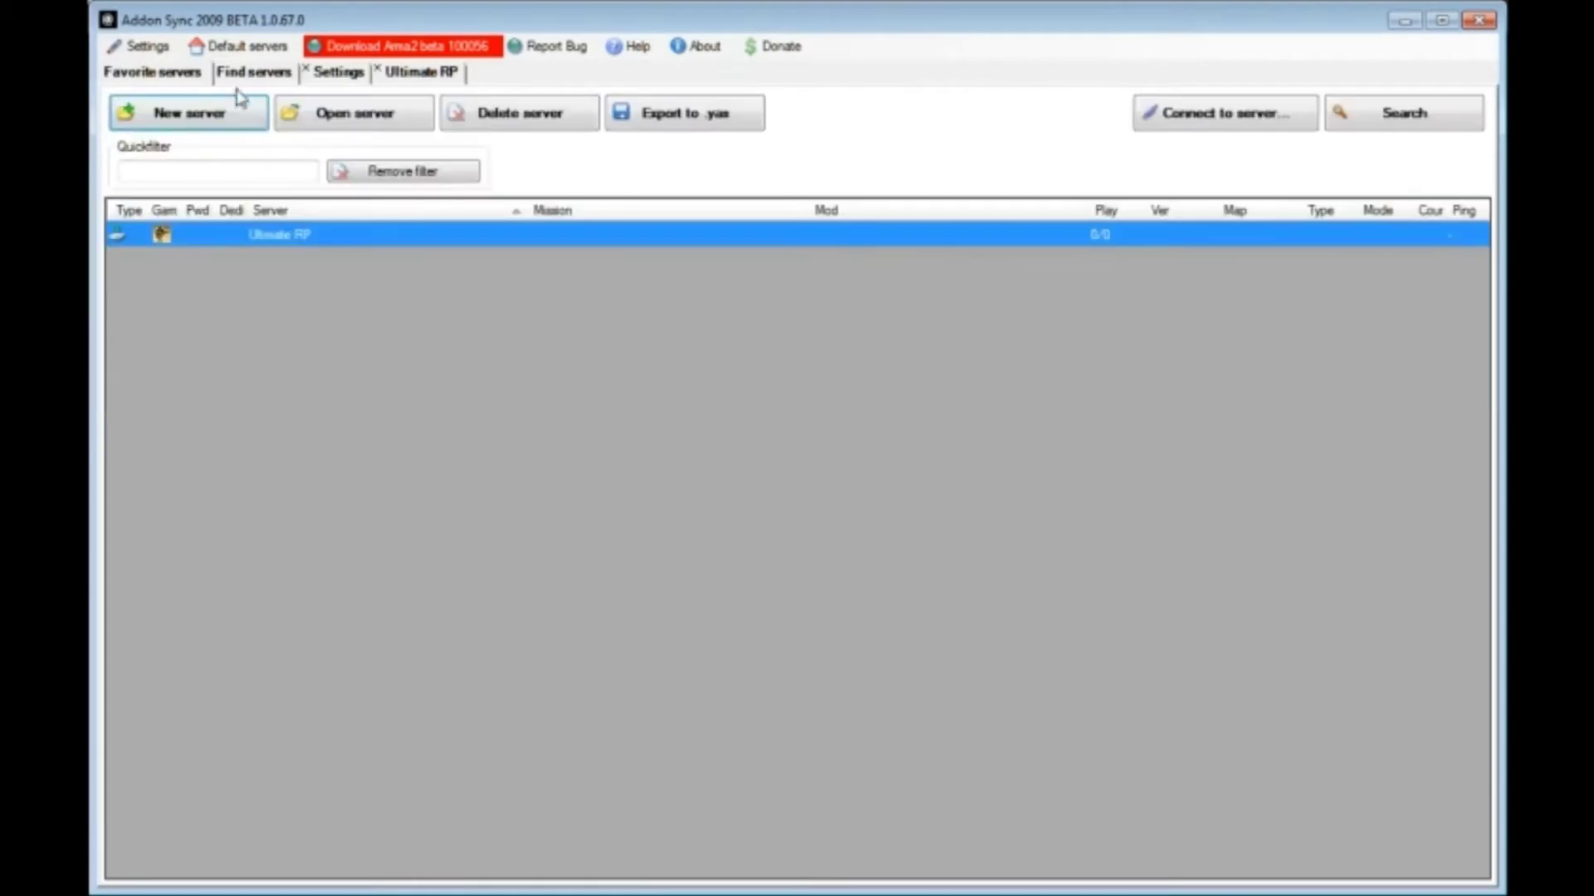
pyautogui.doubleClick(225, 233)
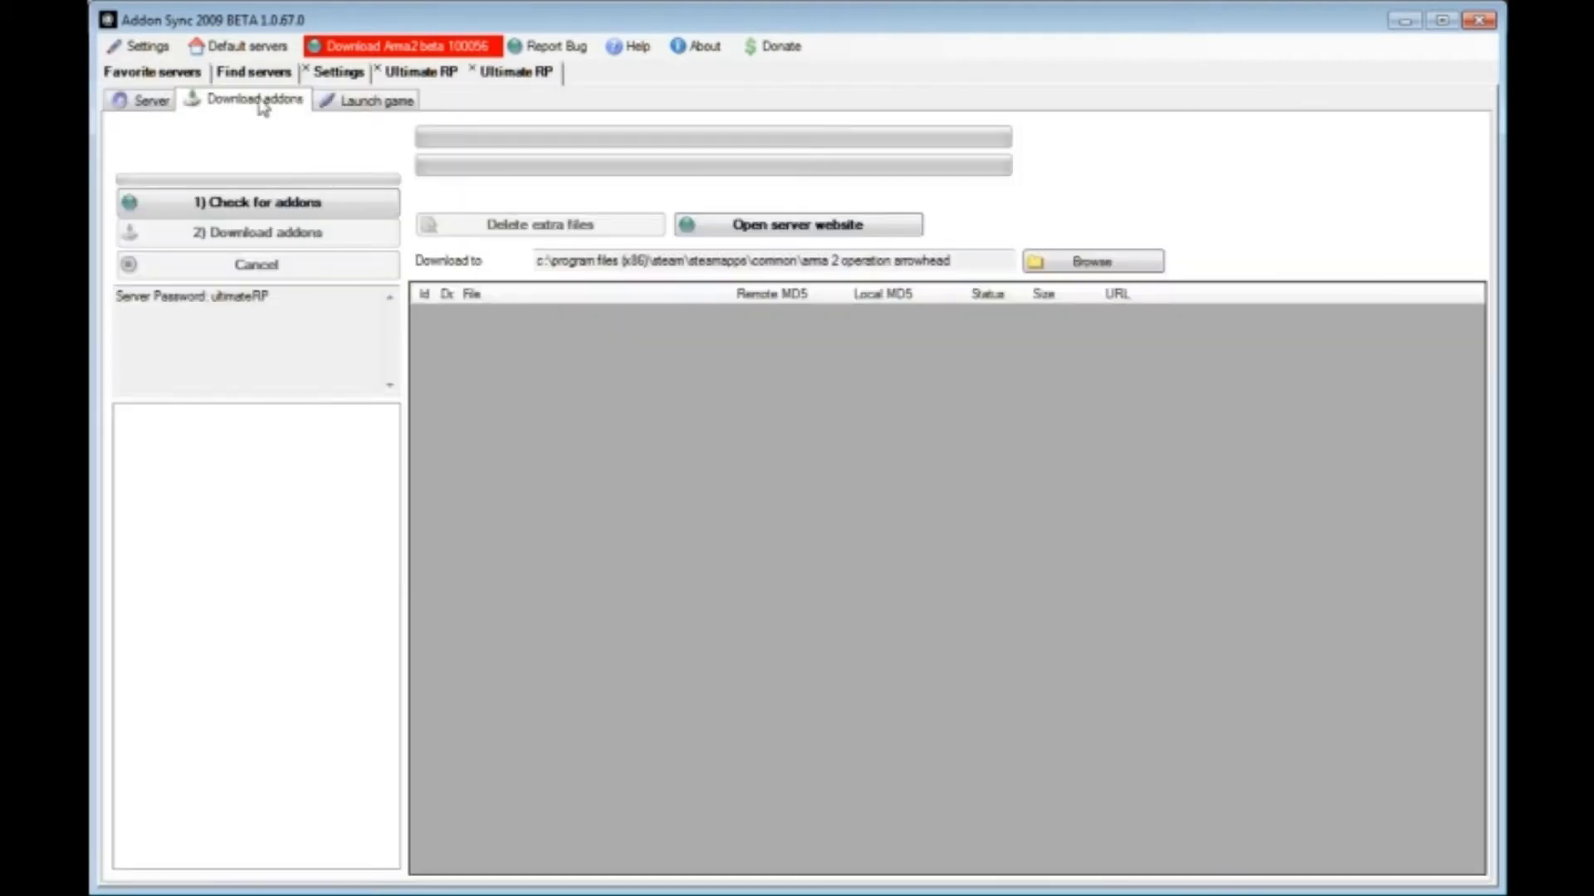
pyautogui.click(277, 207)
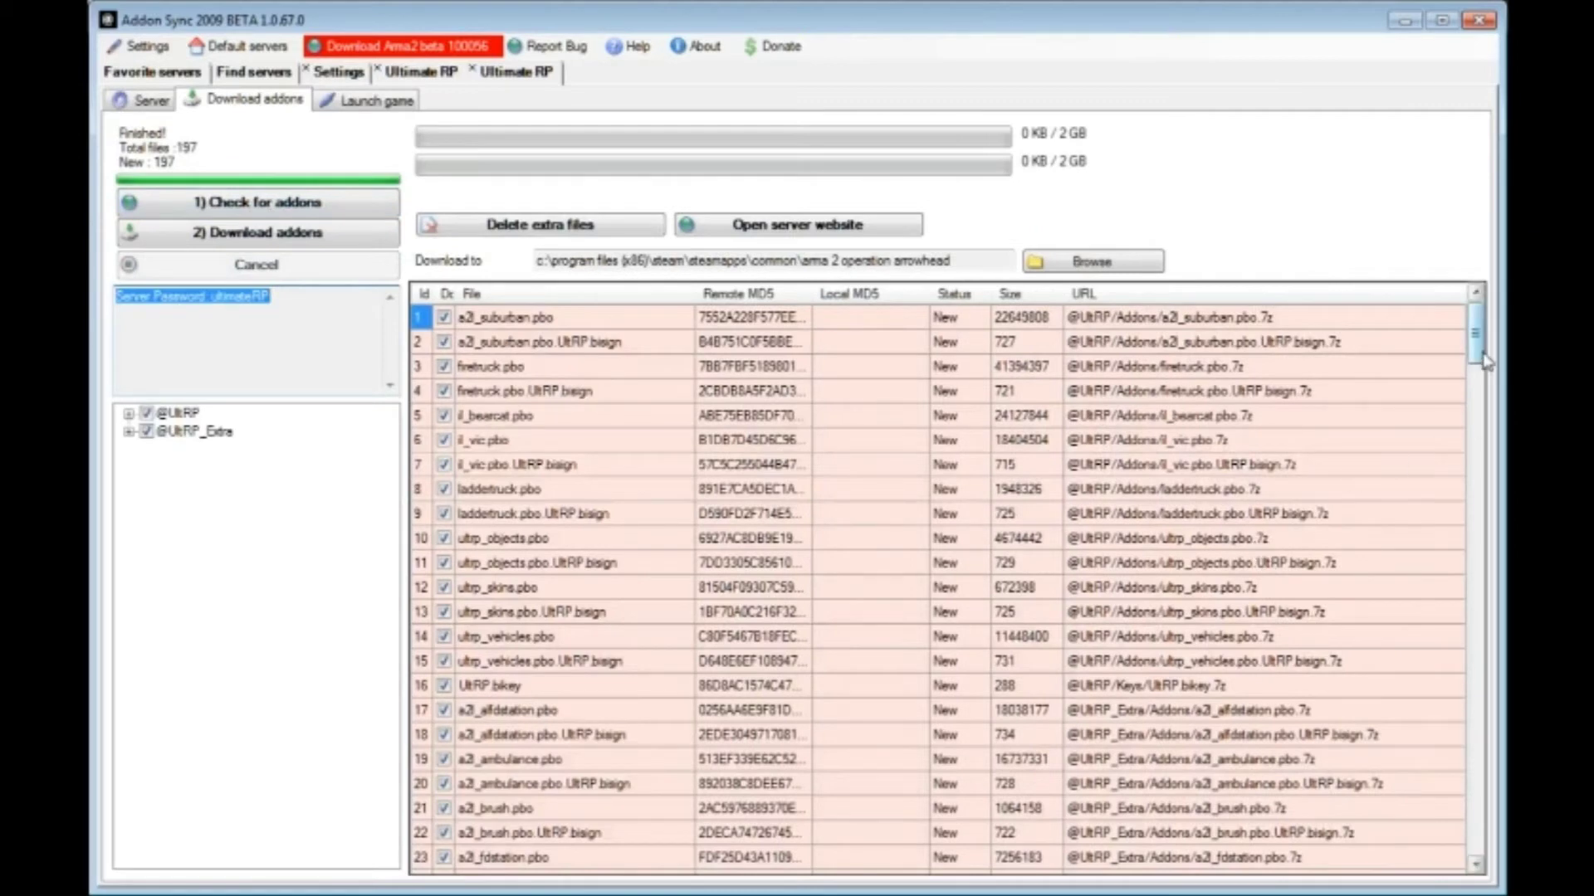
pyautogui.moveTo(1476, 349)
pyautogui.mouseDown()
pyautogui.moveTo(1393, 743)
pyautogui.moveTo(1383, 232)
pyautogui.mouseUp()
pyautogui.click(275, 229)
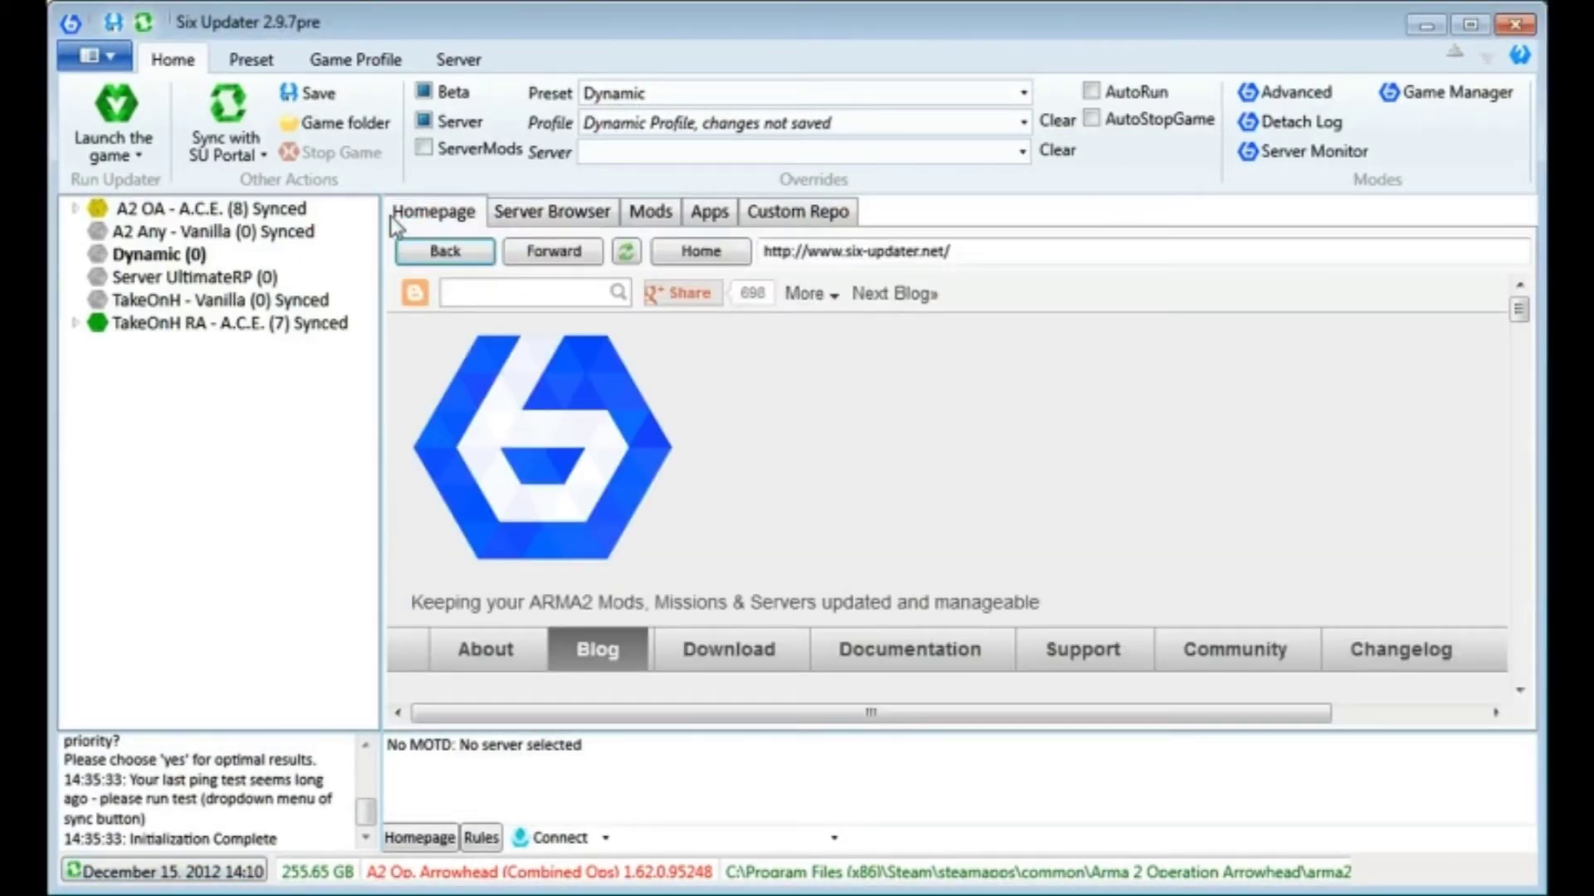
# Step: Create a New Preset in the preset tree and rename it to Ultimate-RP
pyautogui.rightClick(200, 435)
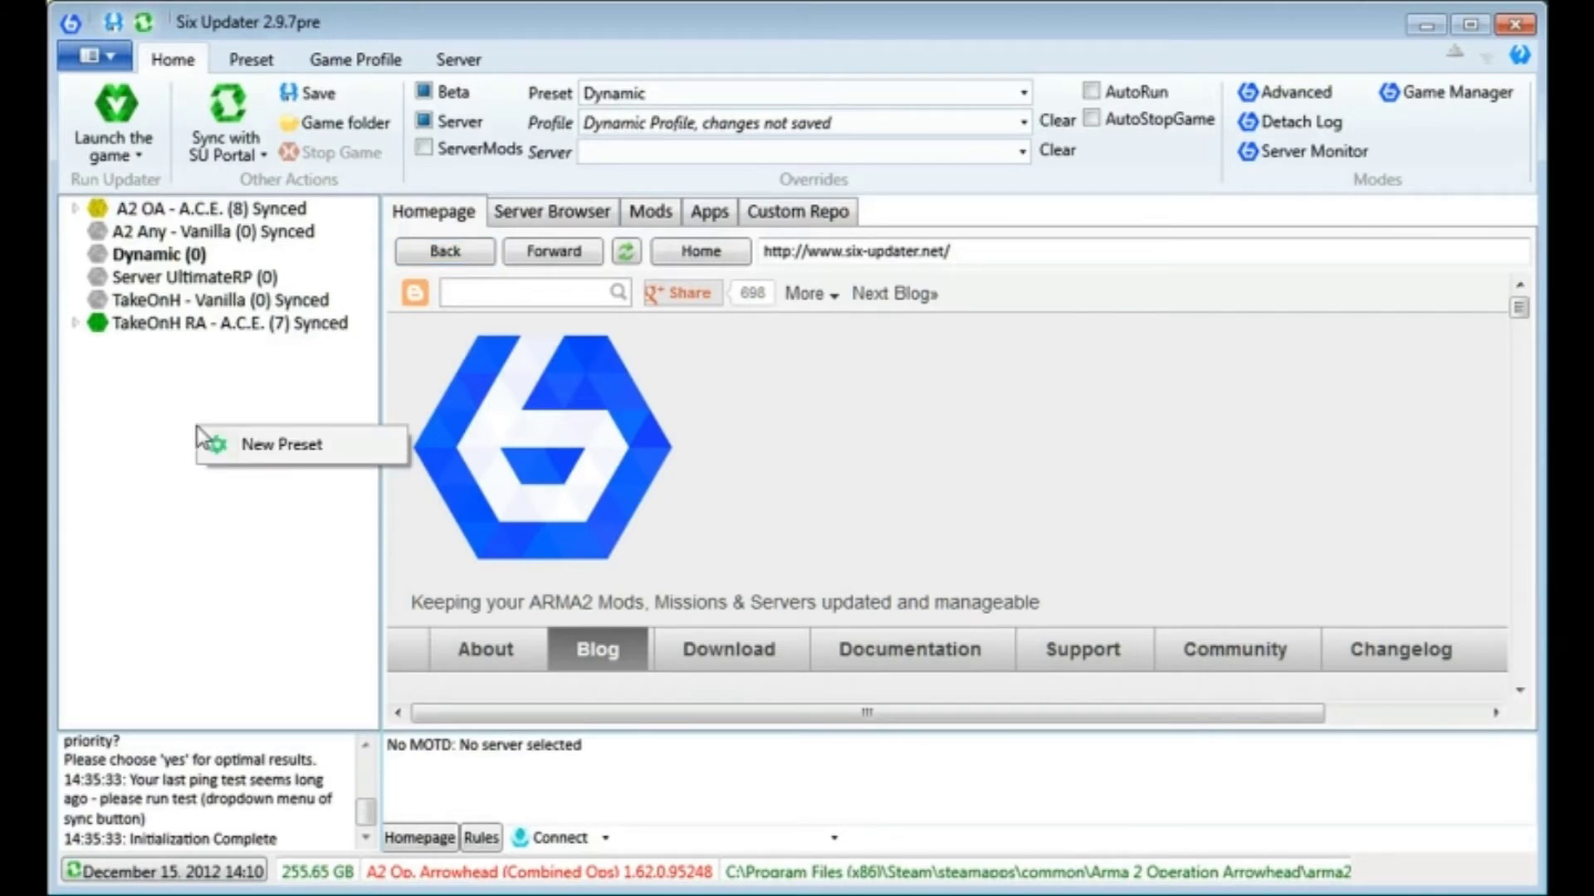
pyautogui.click(237, 444)
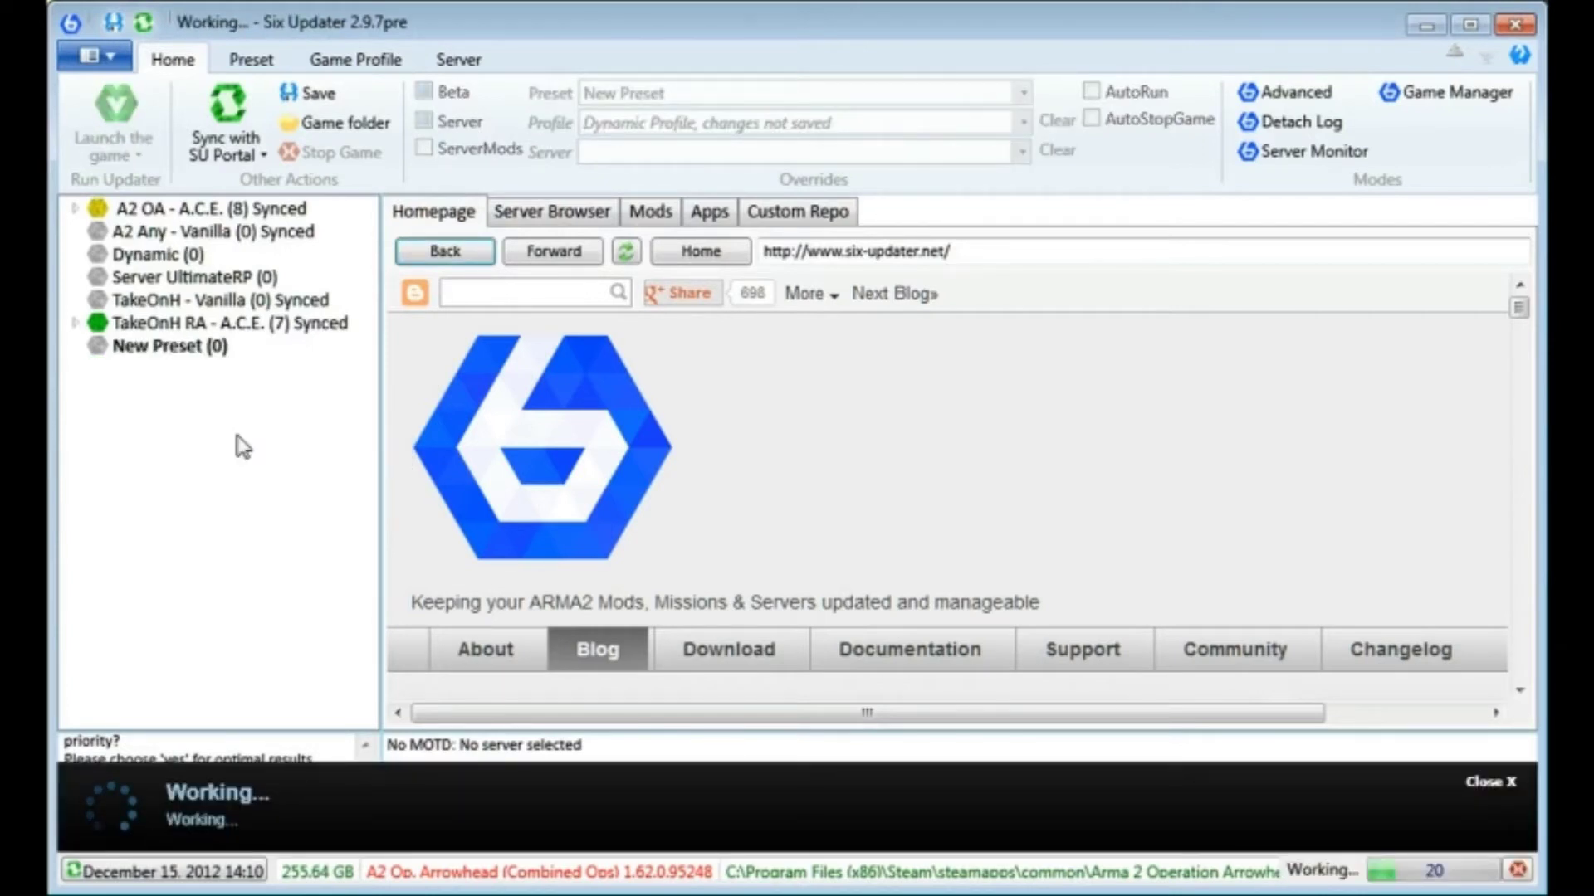
pyautogui.rightClick(143, 352)
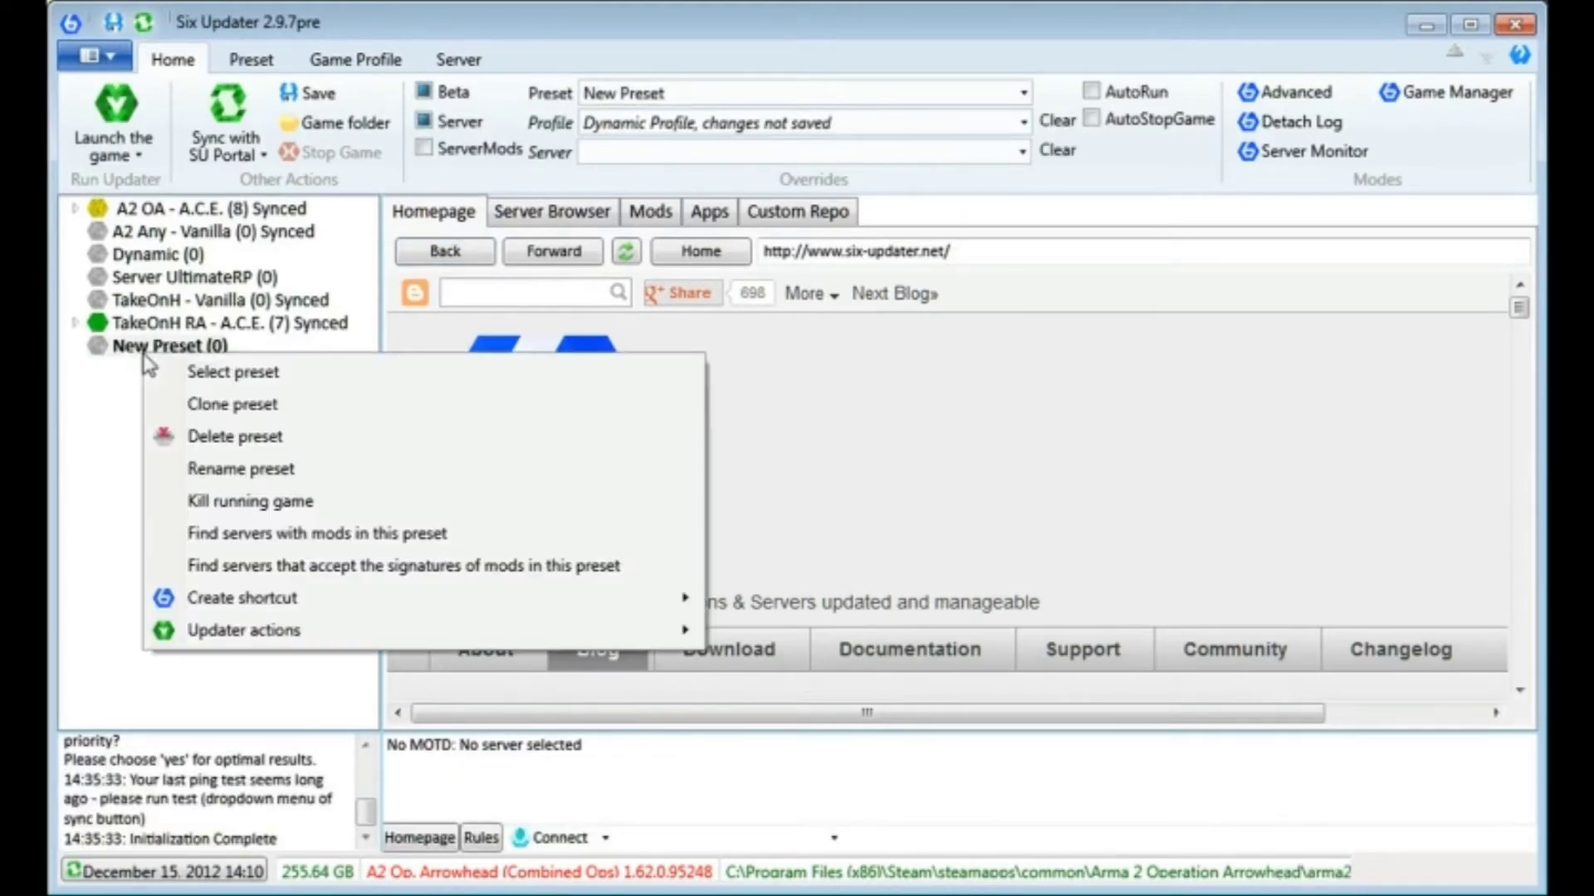
pyautogui.click(219, 477)
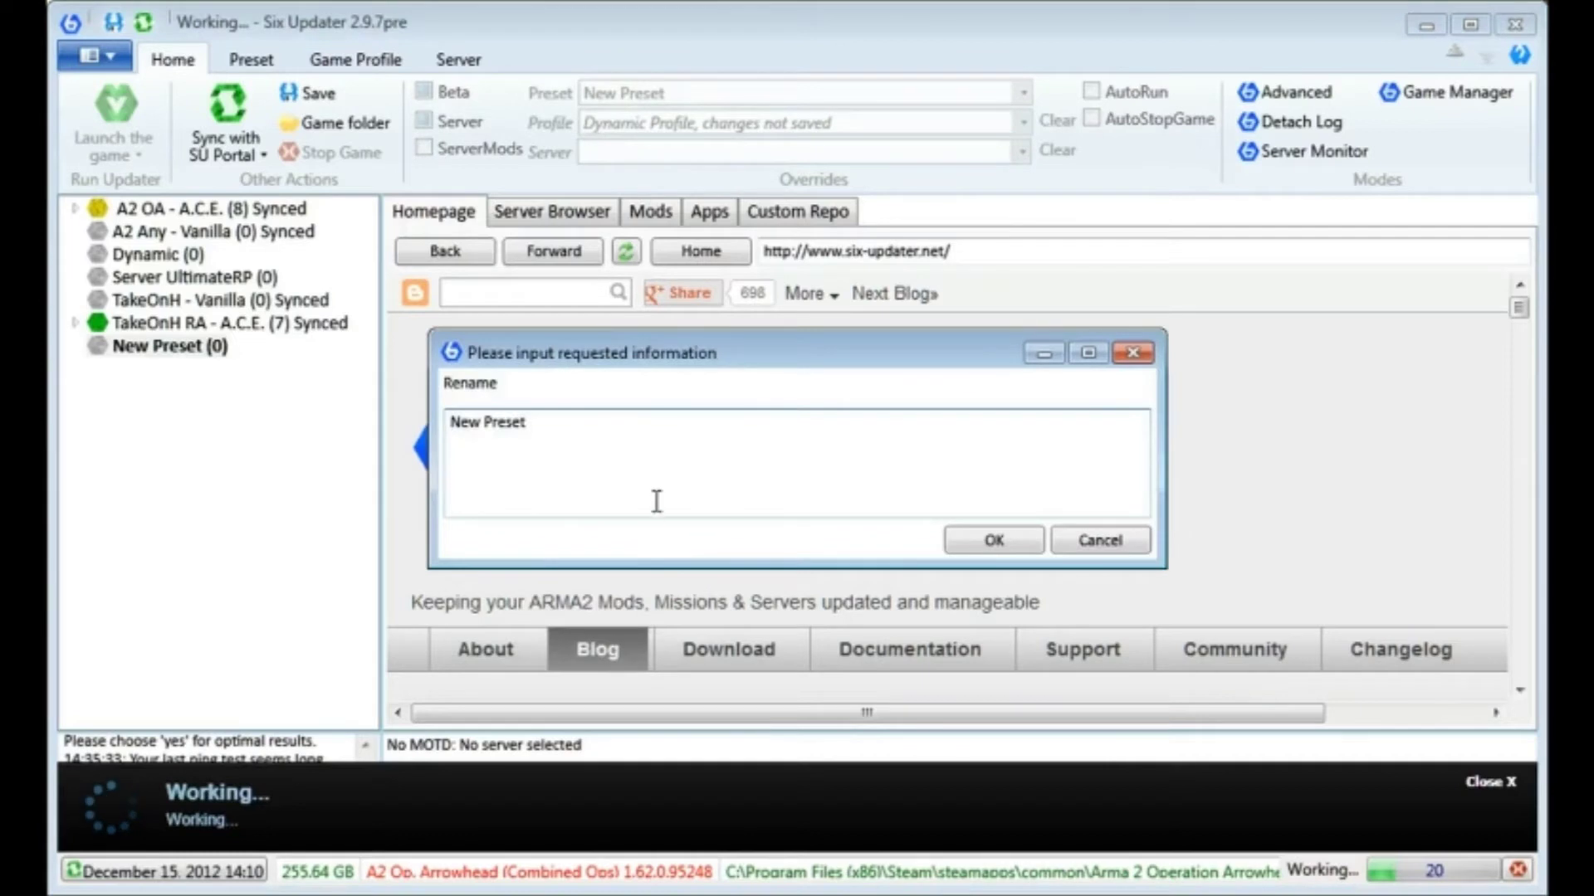
pyautogui.write('Ultimate-RP')
pyautogui.press('Return')
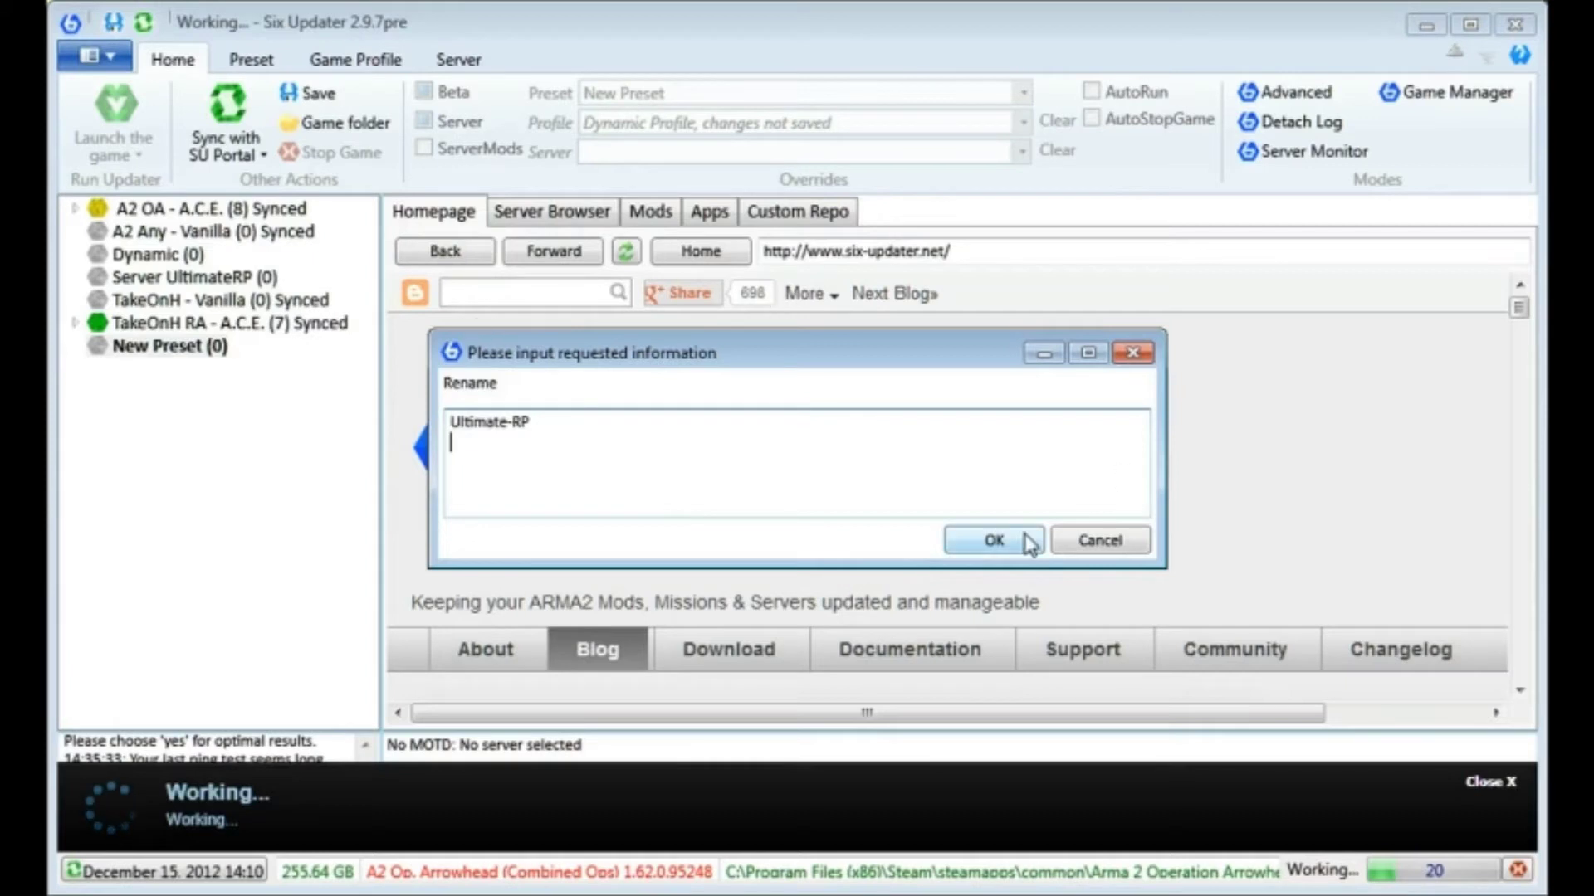
pyautogui.click(1029, 540)
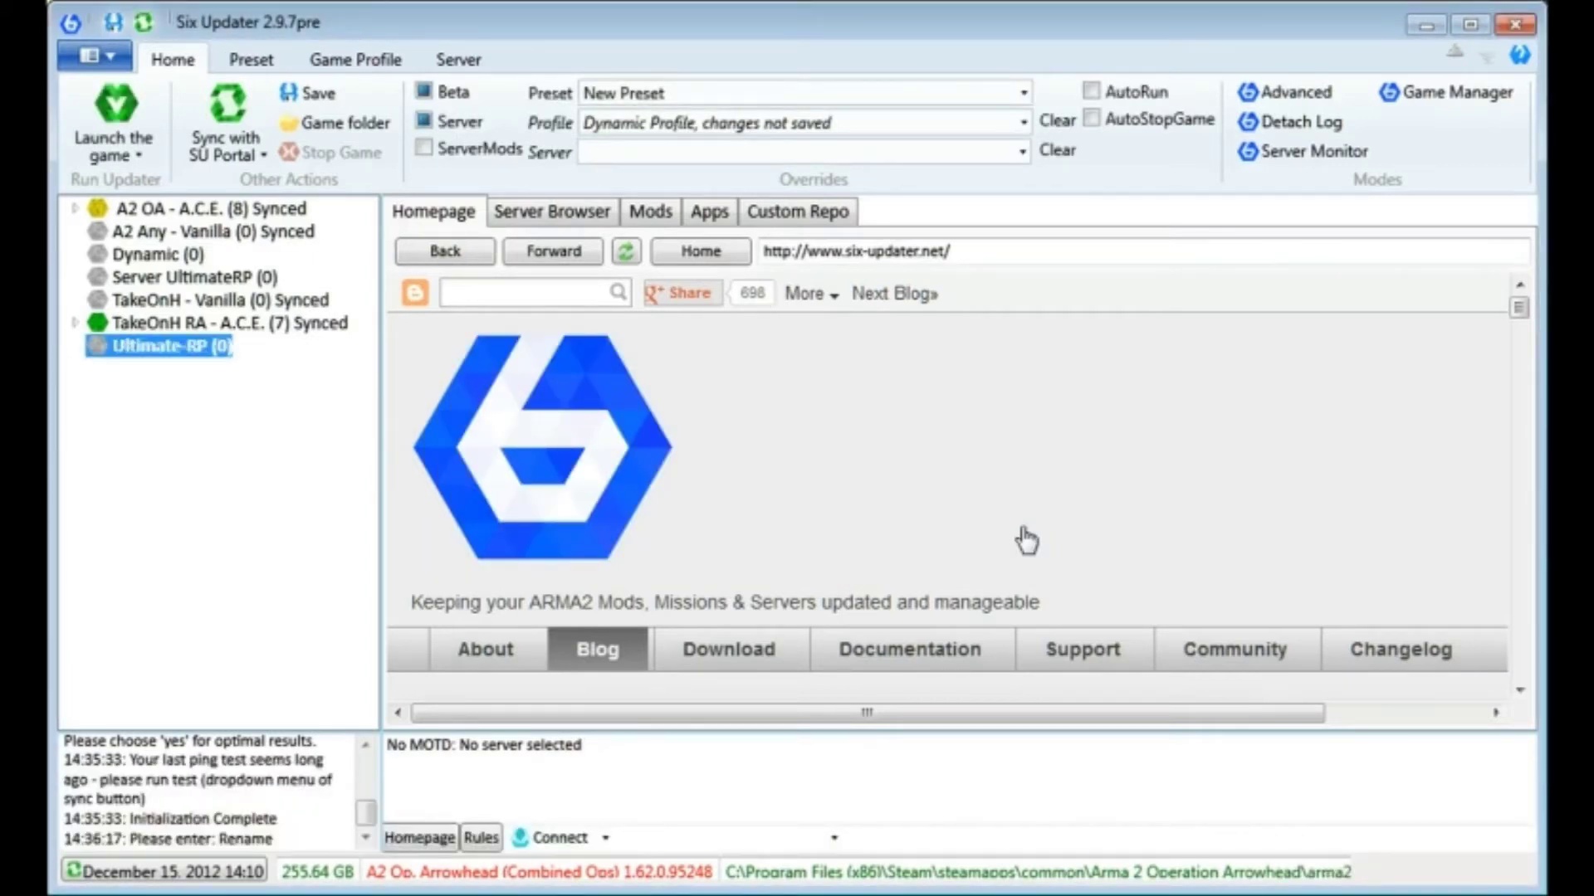
# Step: Make Ultimate-RP active after dismissing the busy warning, then show the 397-mod Mods list
pyautogui.click(148, 346)
pyautogui.click(226, 281)
pyautogui.click(183, 256)
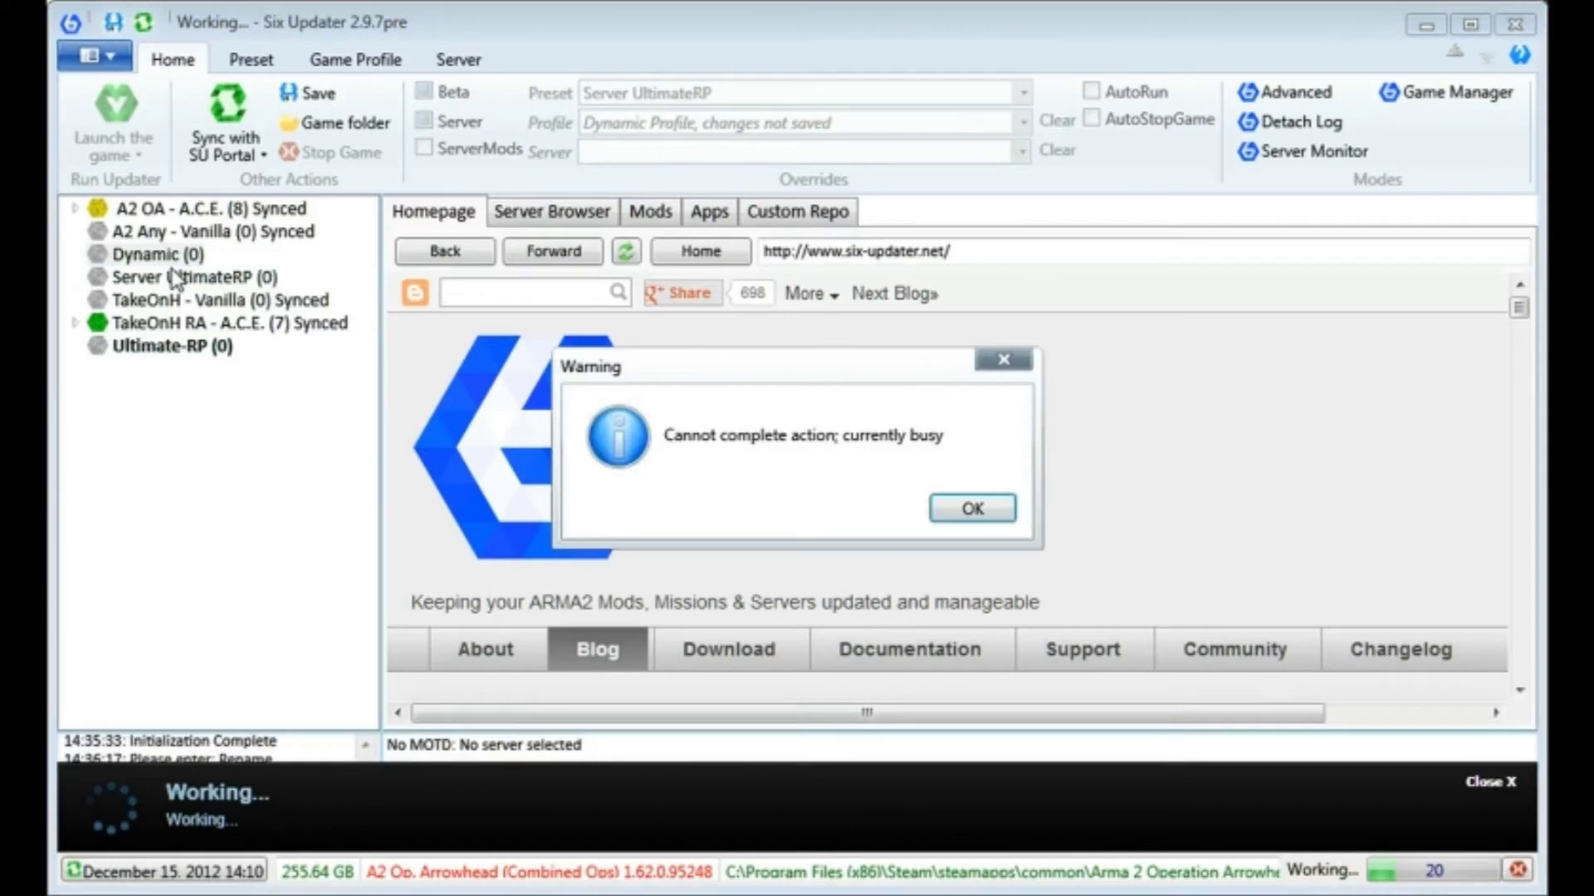
pyautogui.click(994, 508)
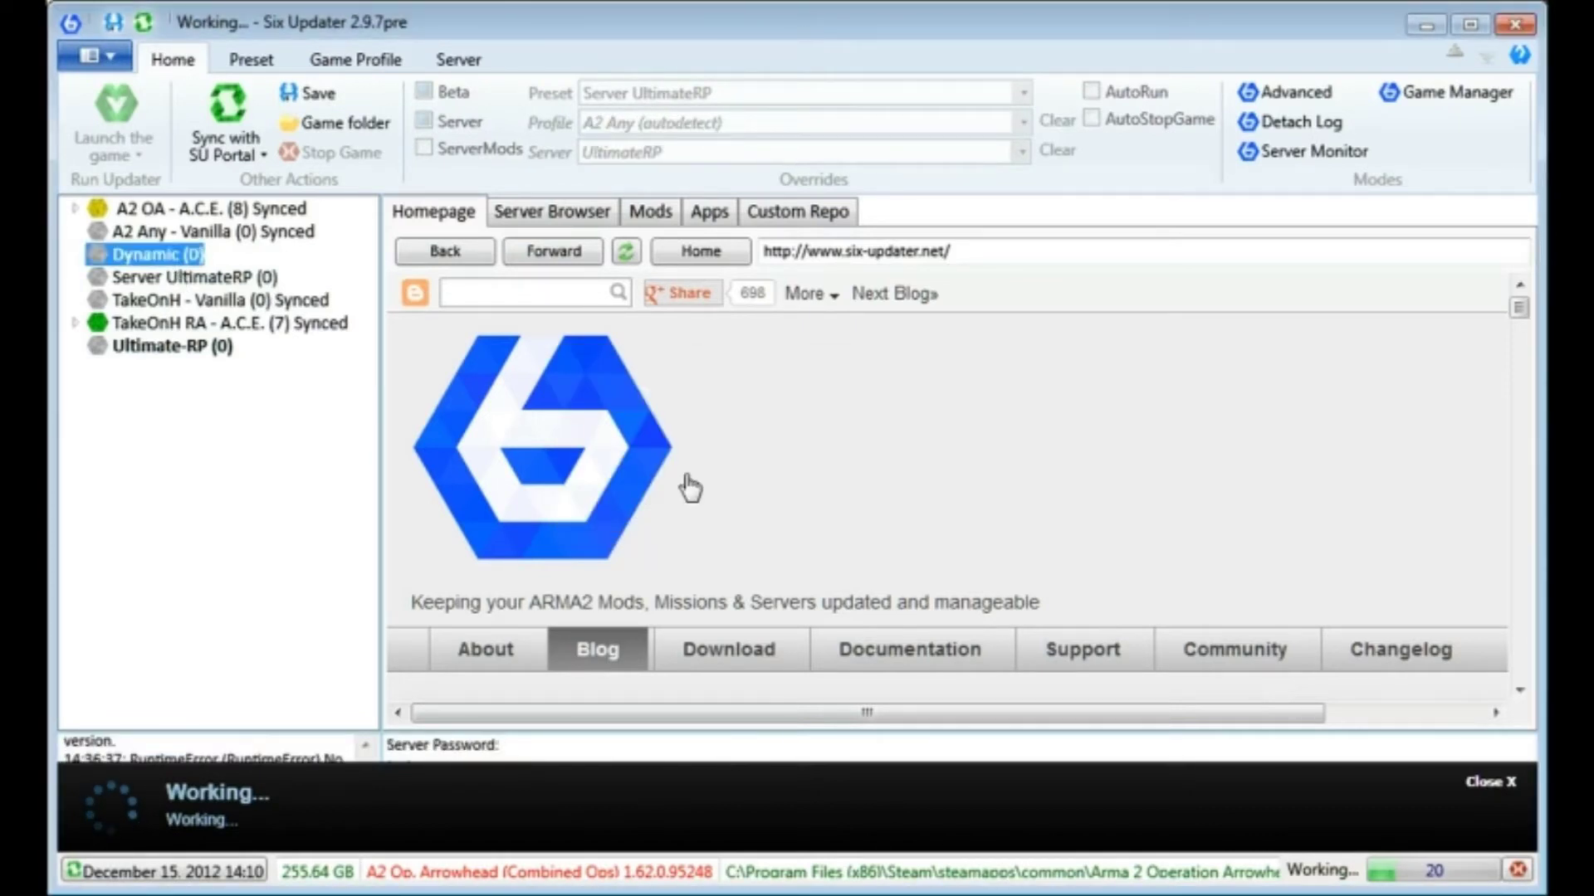
pyautogui.click(148, 348)
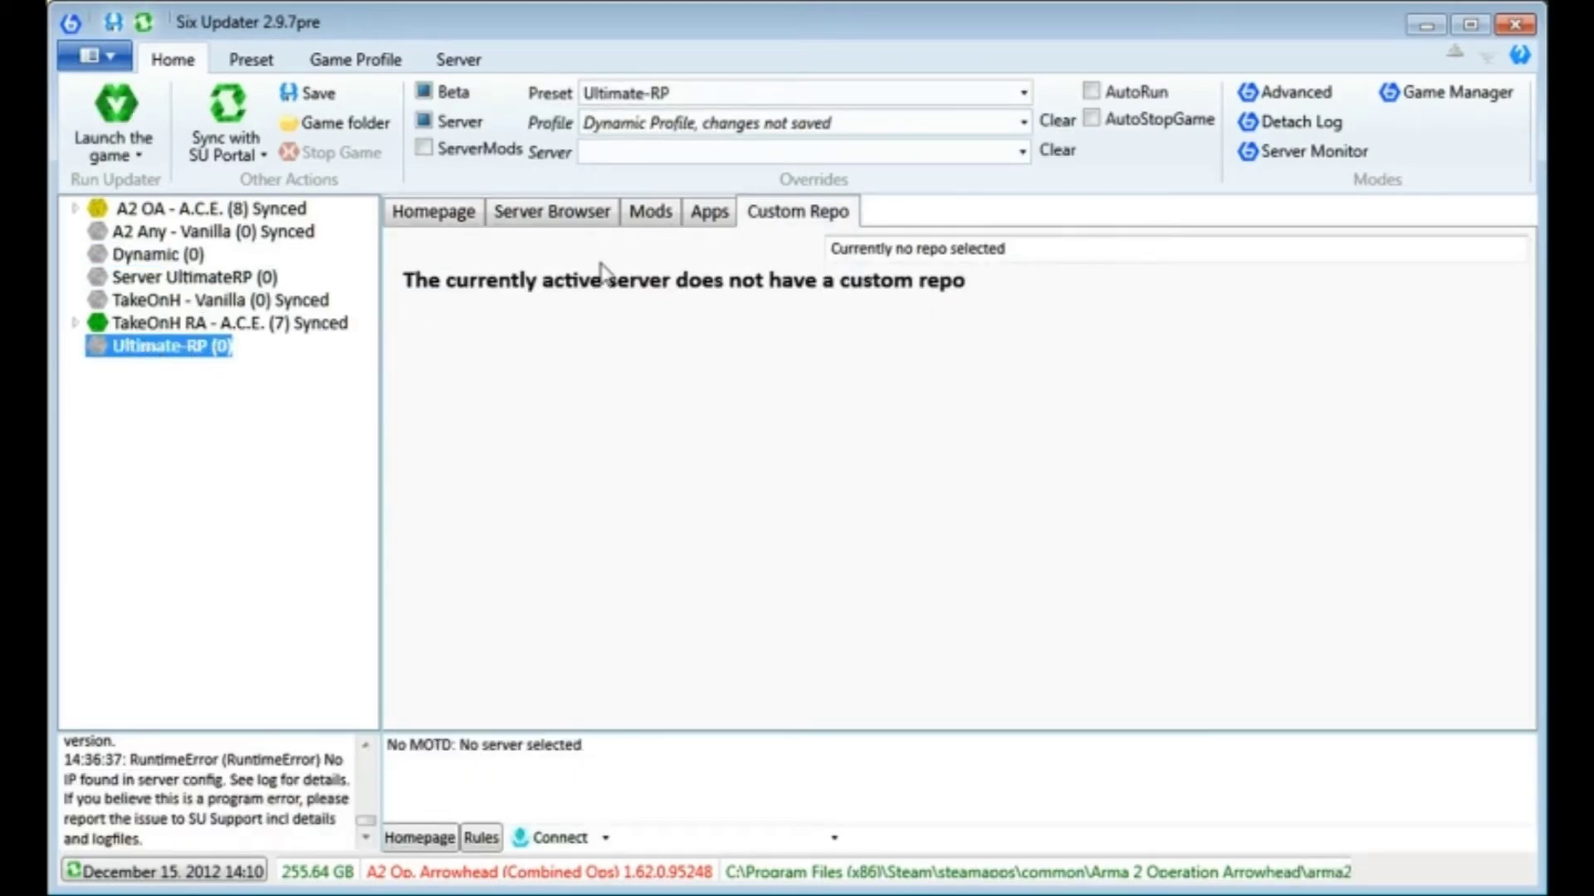
pyautogui.click(650, 216)
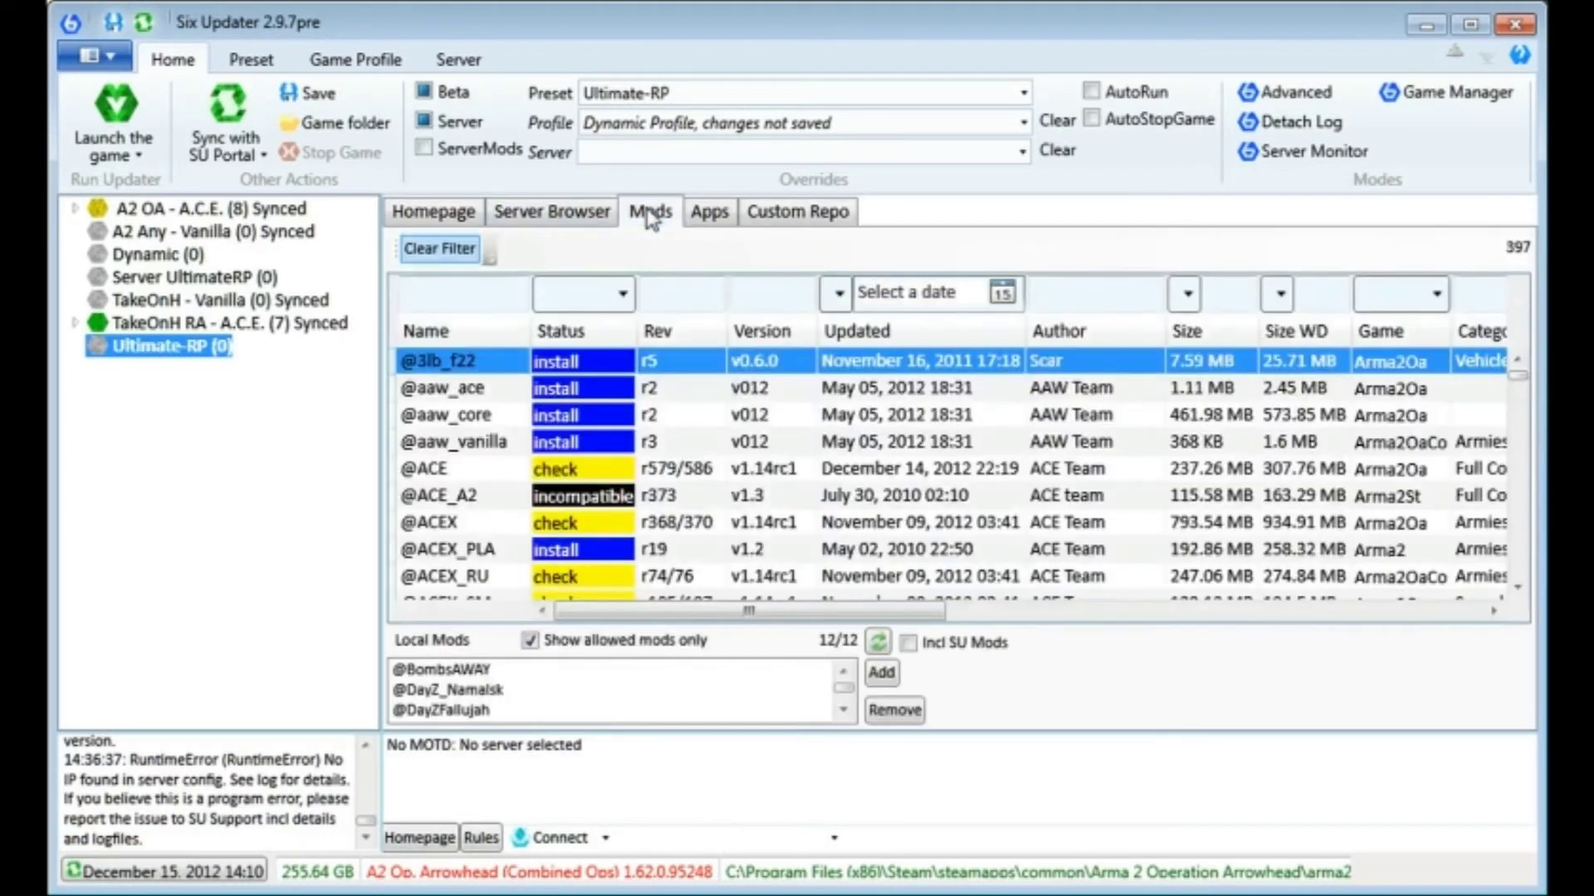
pyautogui.click(462, 291)
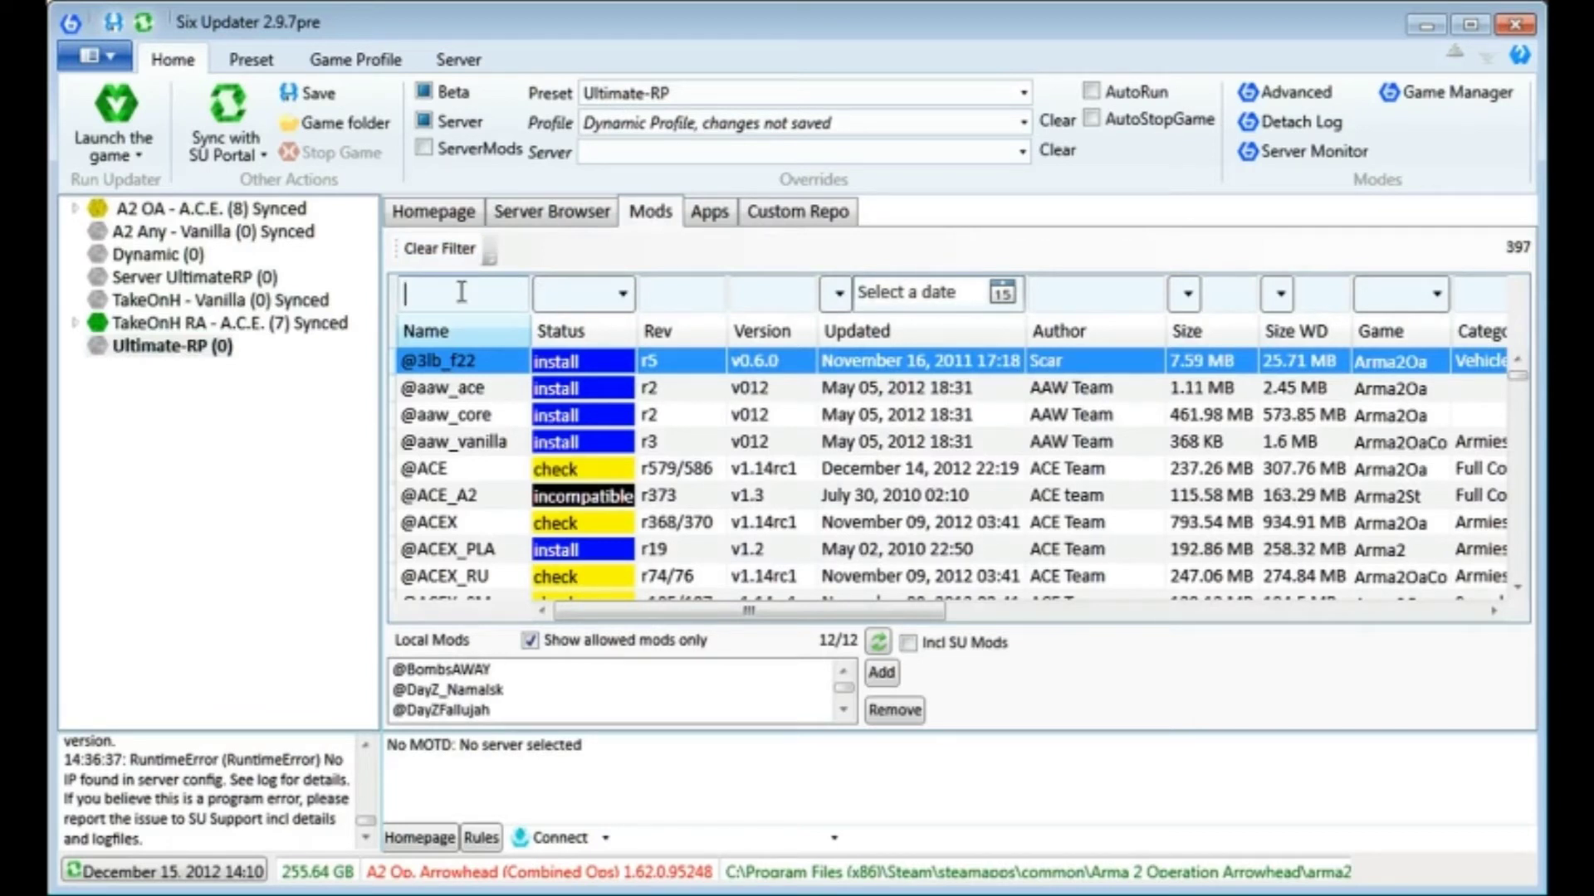
pyautogui.write('@A')
pyautogui.write('CRE')
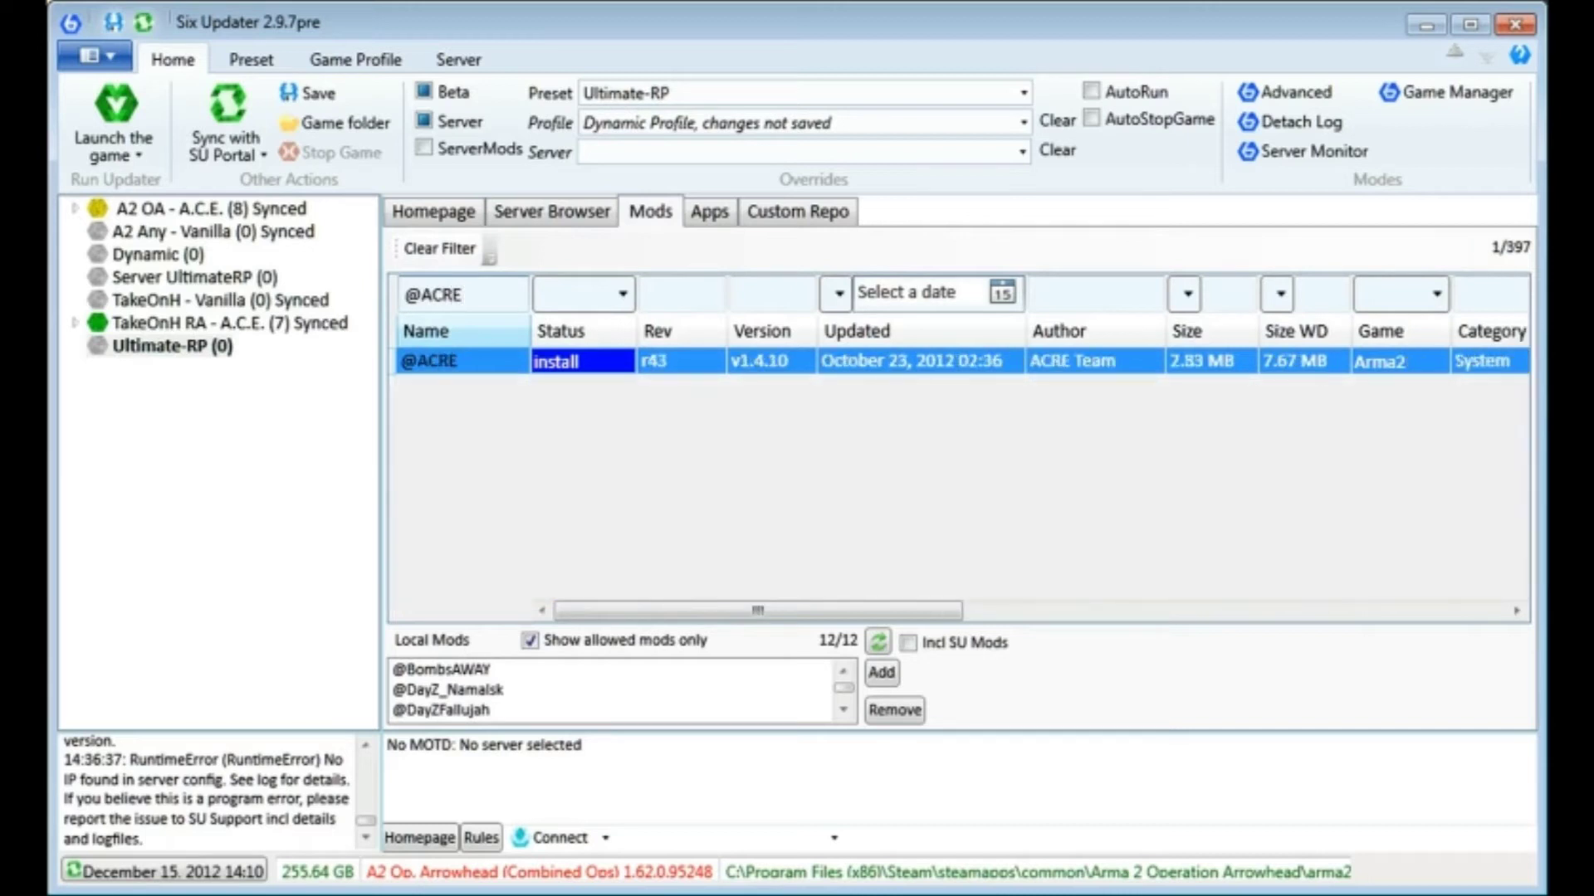
pyautogui.rightClick(427, 365)
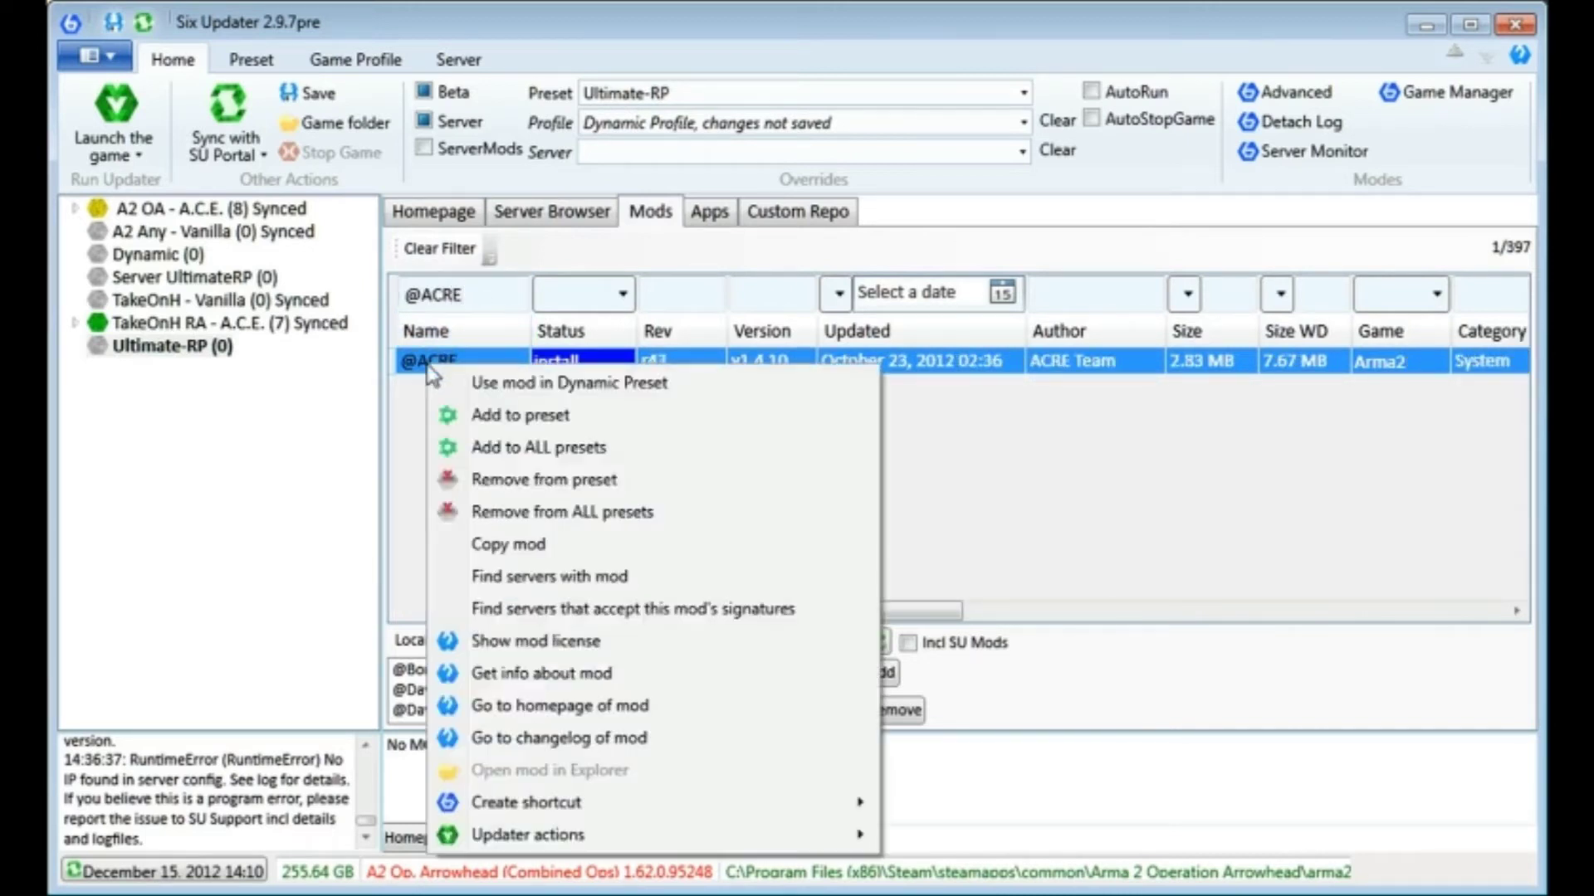
pyautogui.click(509, 425)
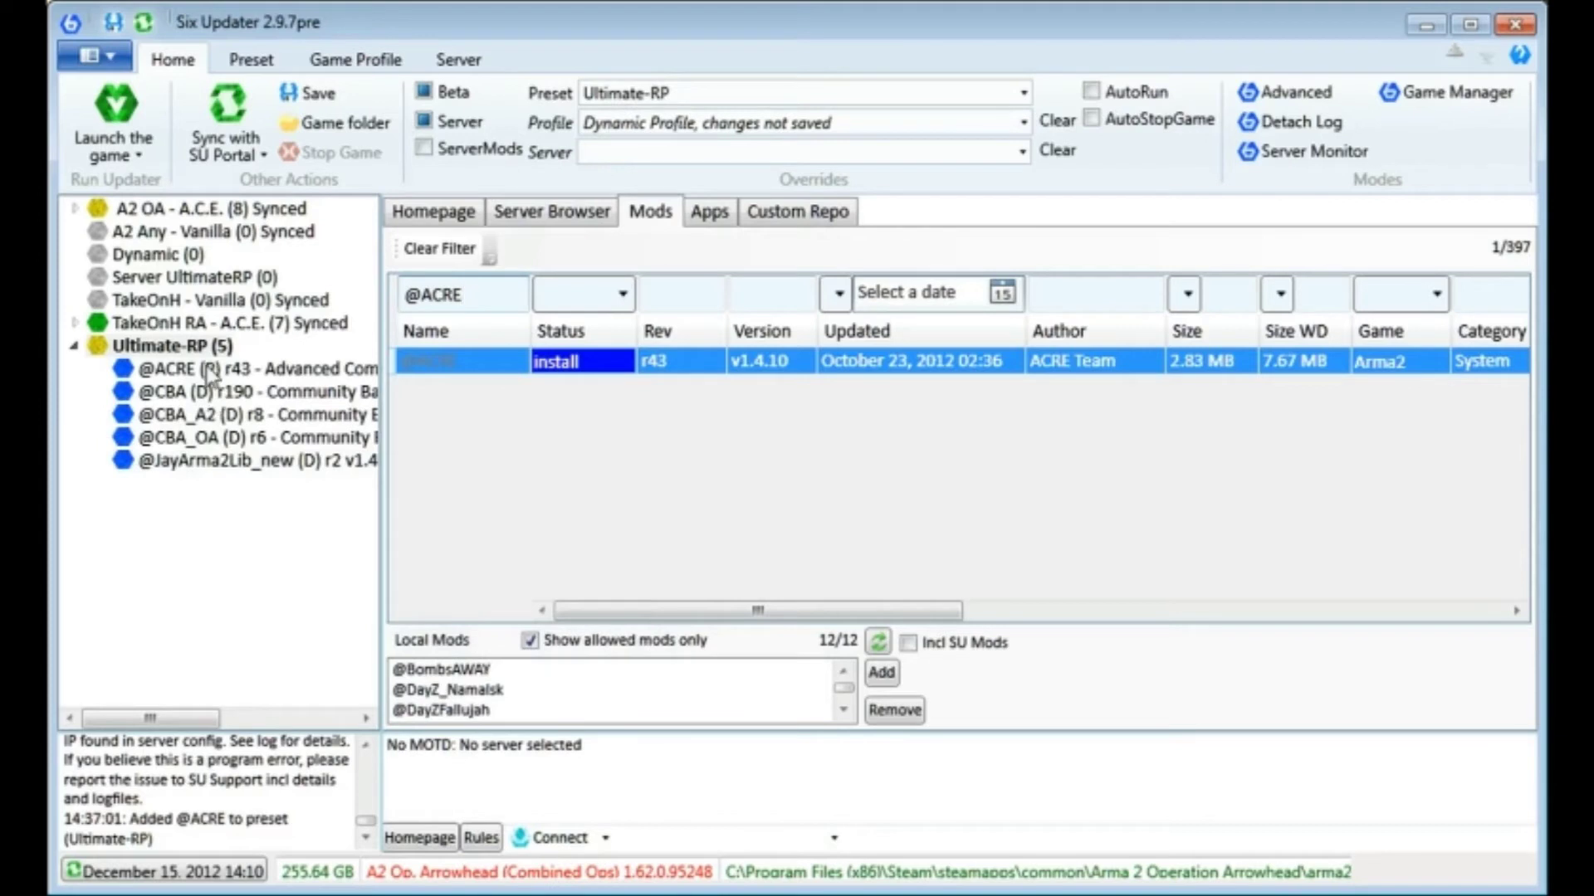
pyautogui.moveTo(463, 294); pyautogui.dragTo(404, 295)
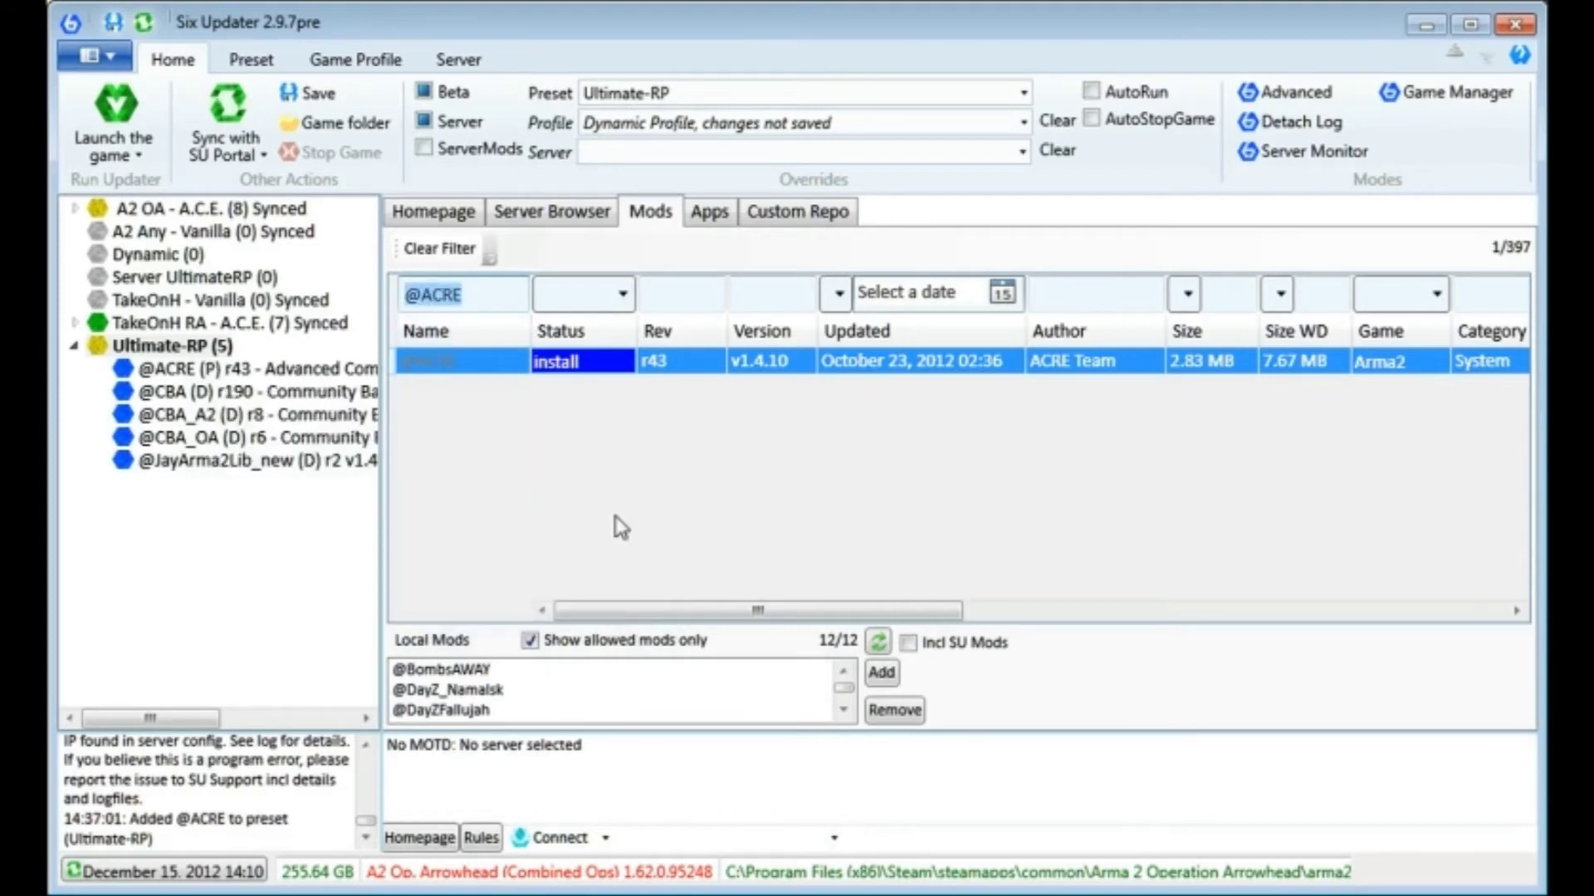
pyautogui.press('BackSpace')
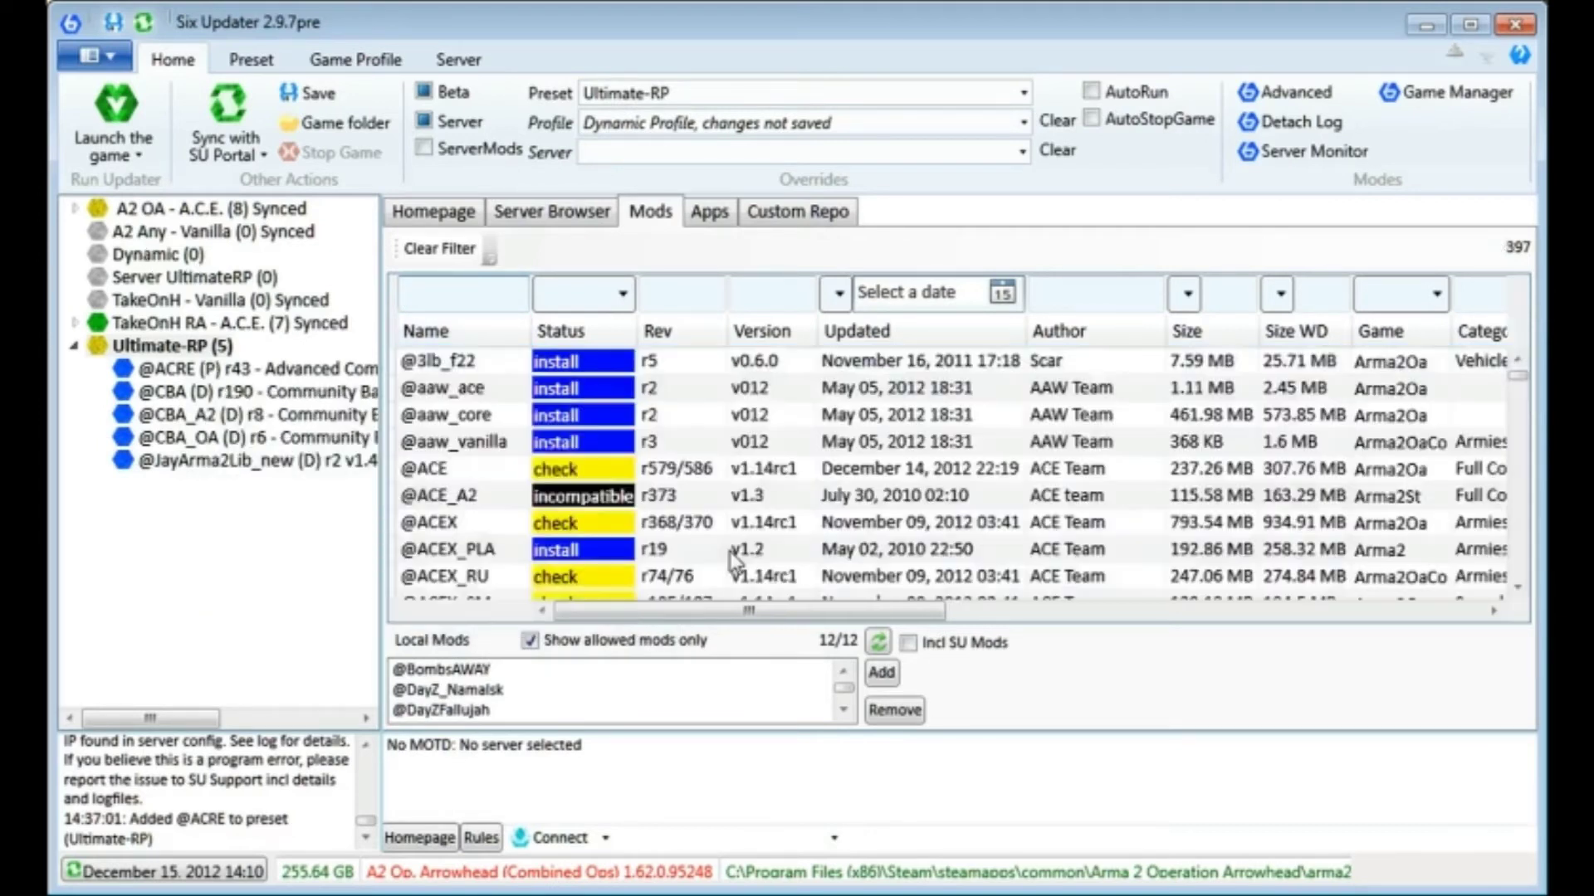
pyautogui.write('@')
pyautogui.write('Tavi')
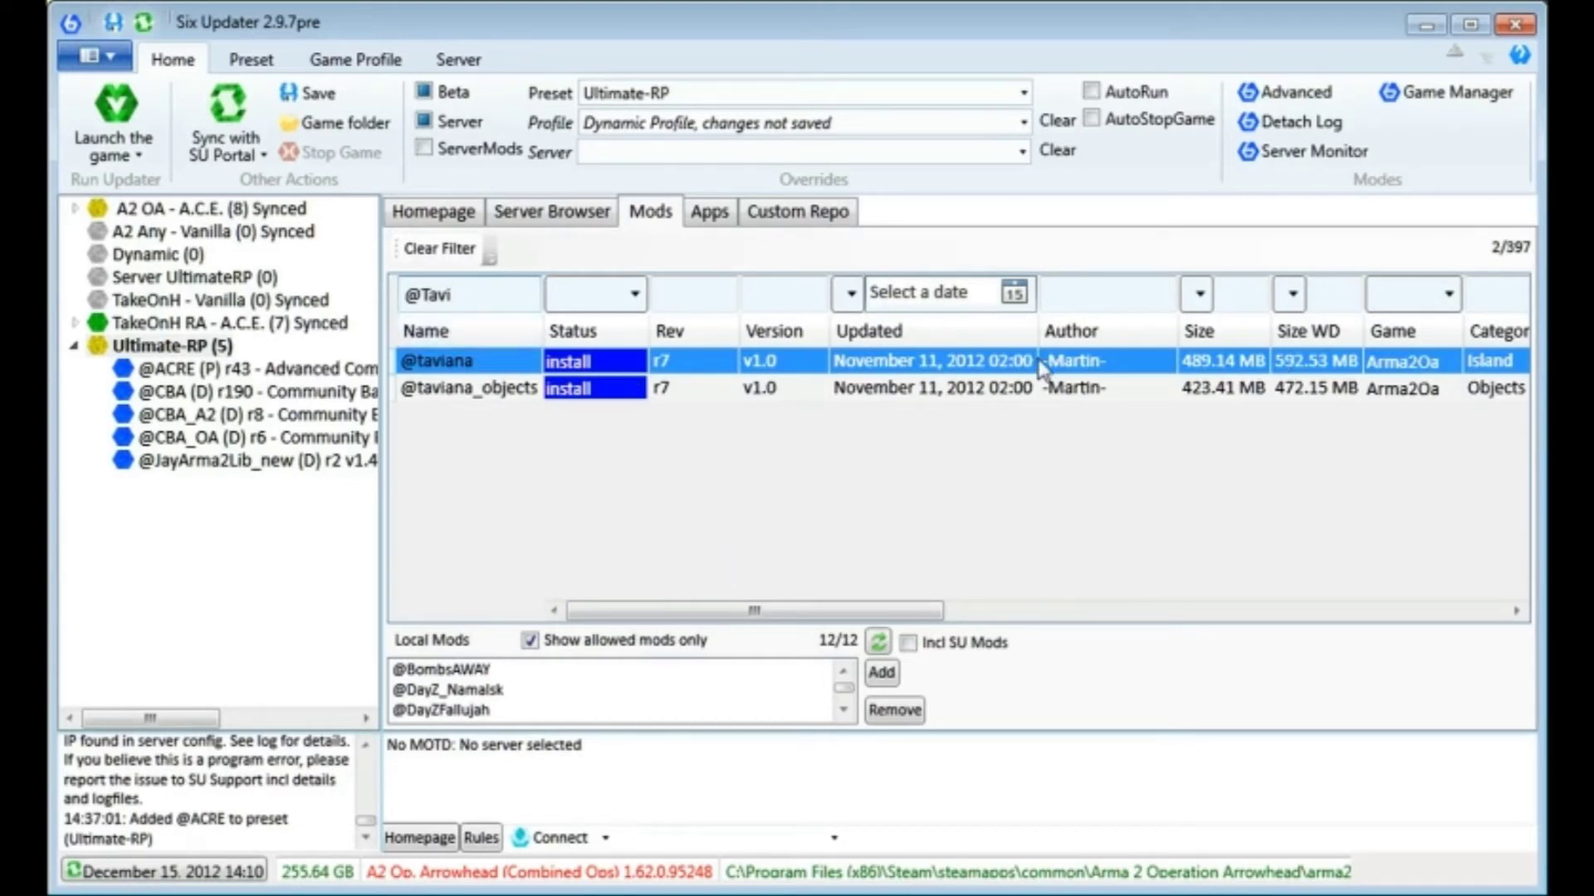
pyautogui.rightClick(449, 362)
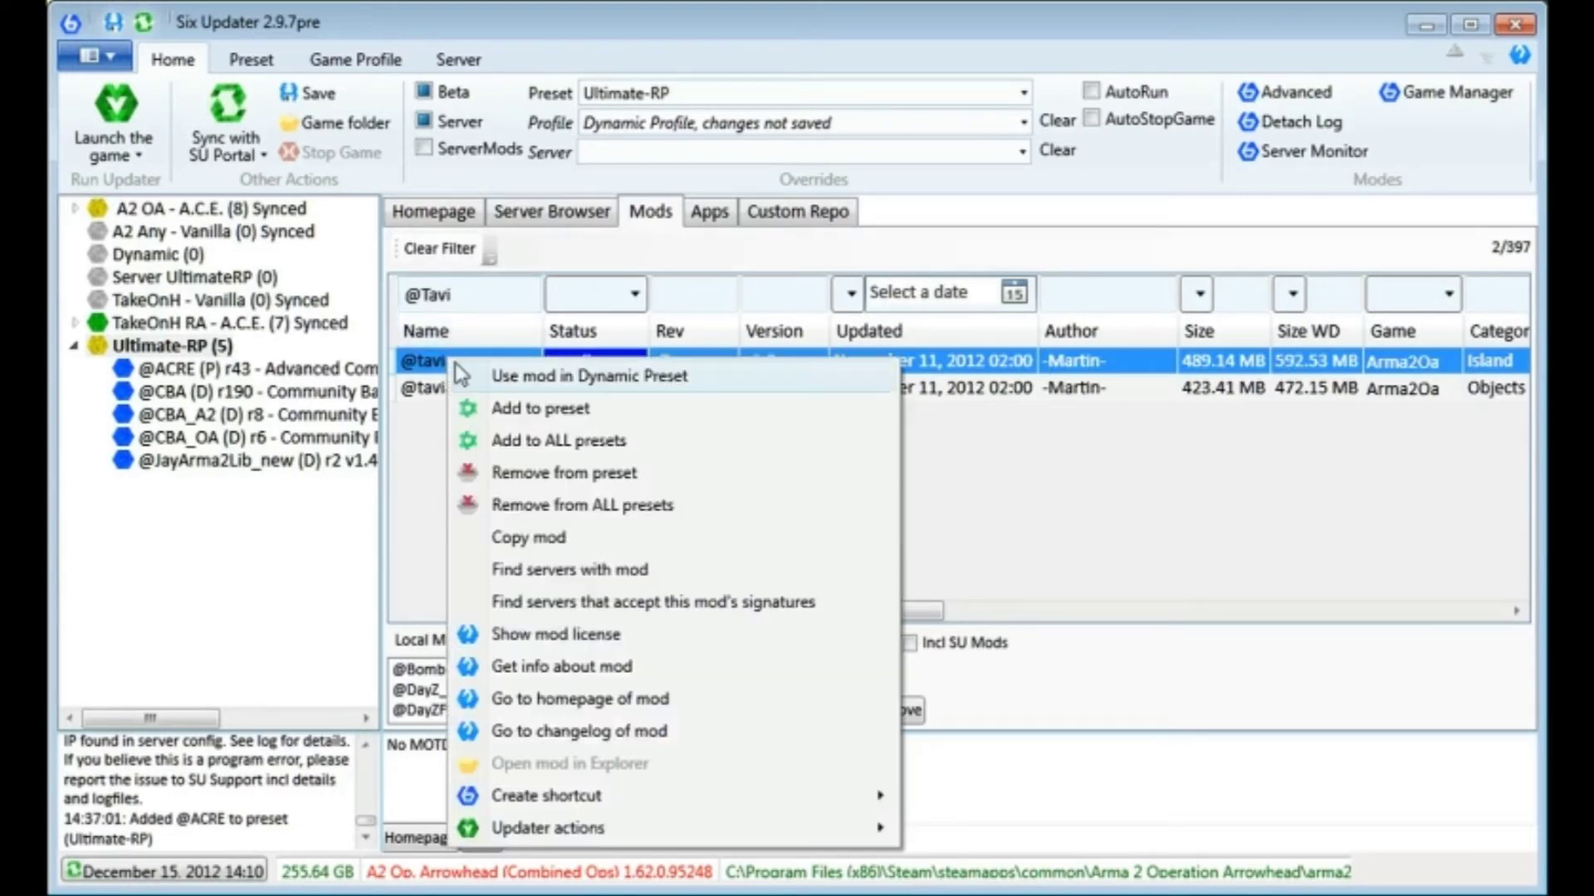
pyautogui.click(548, 420)
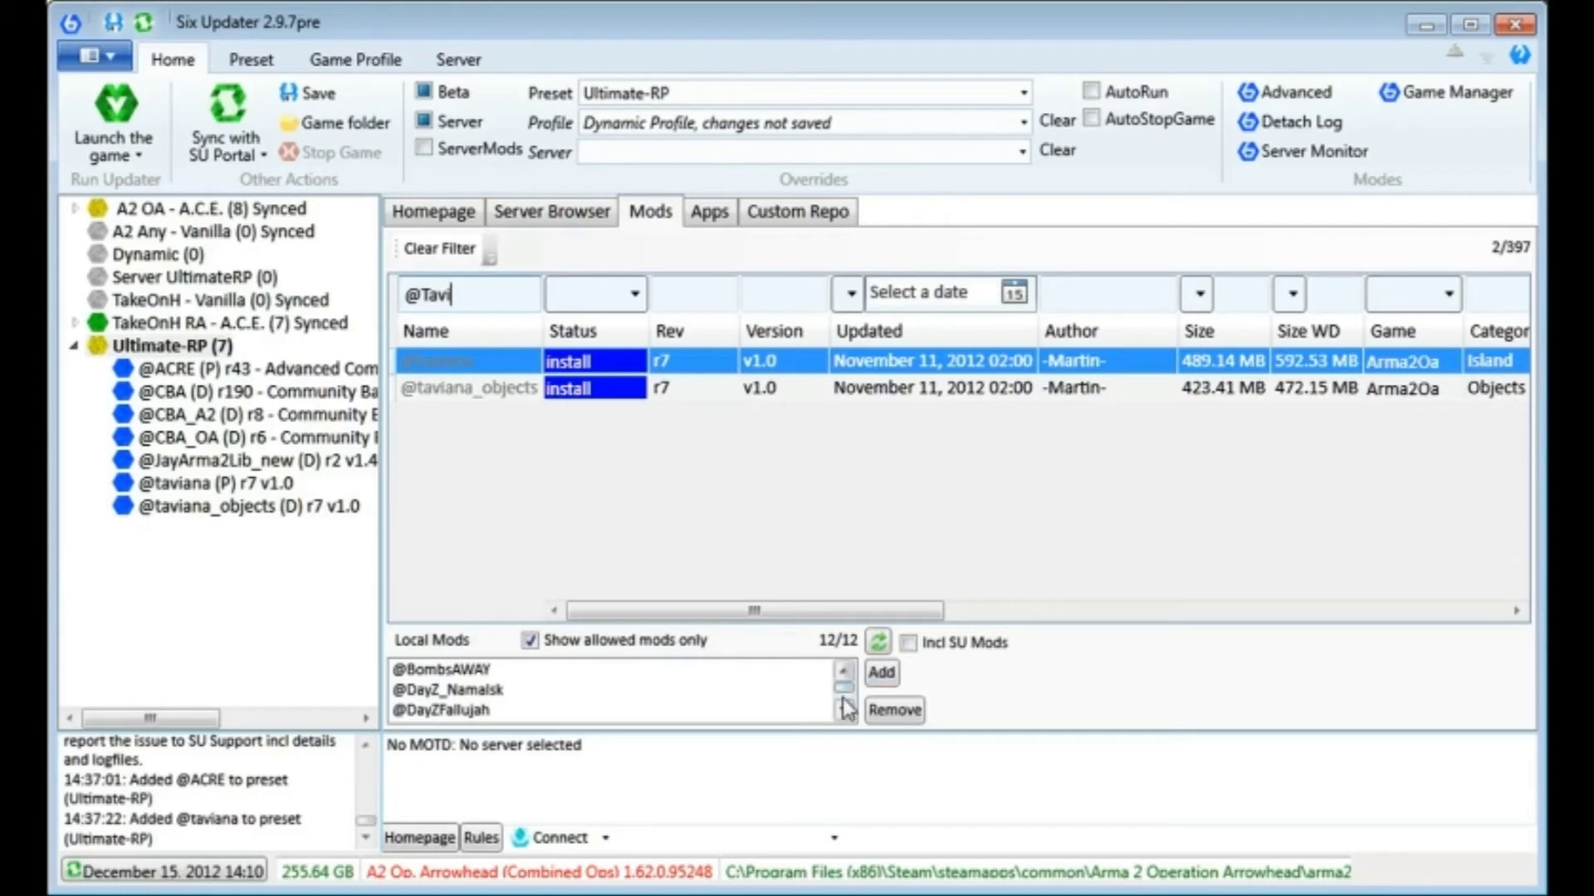
pyautogui.moveTo(842, 689); pyautogui.dragTo(841, 696)
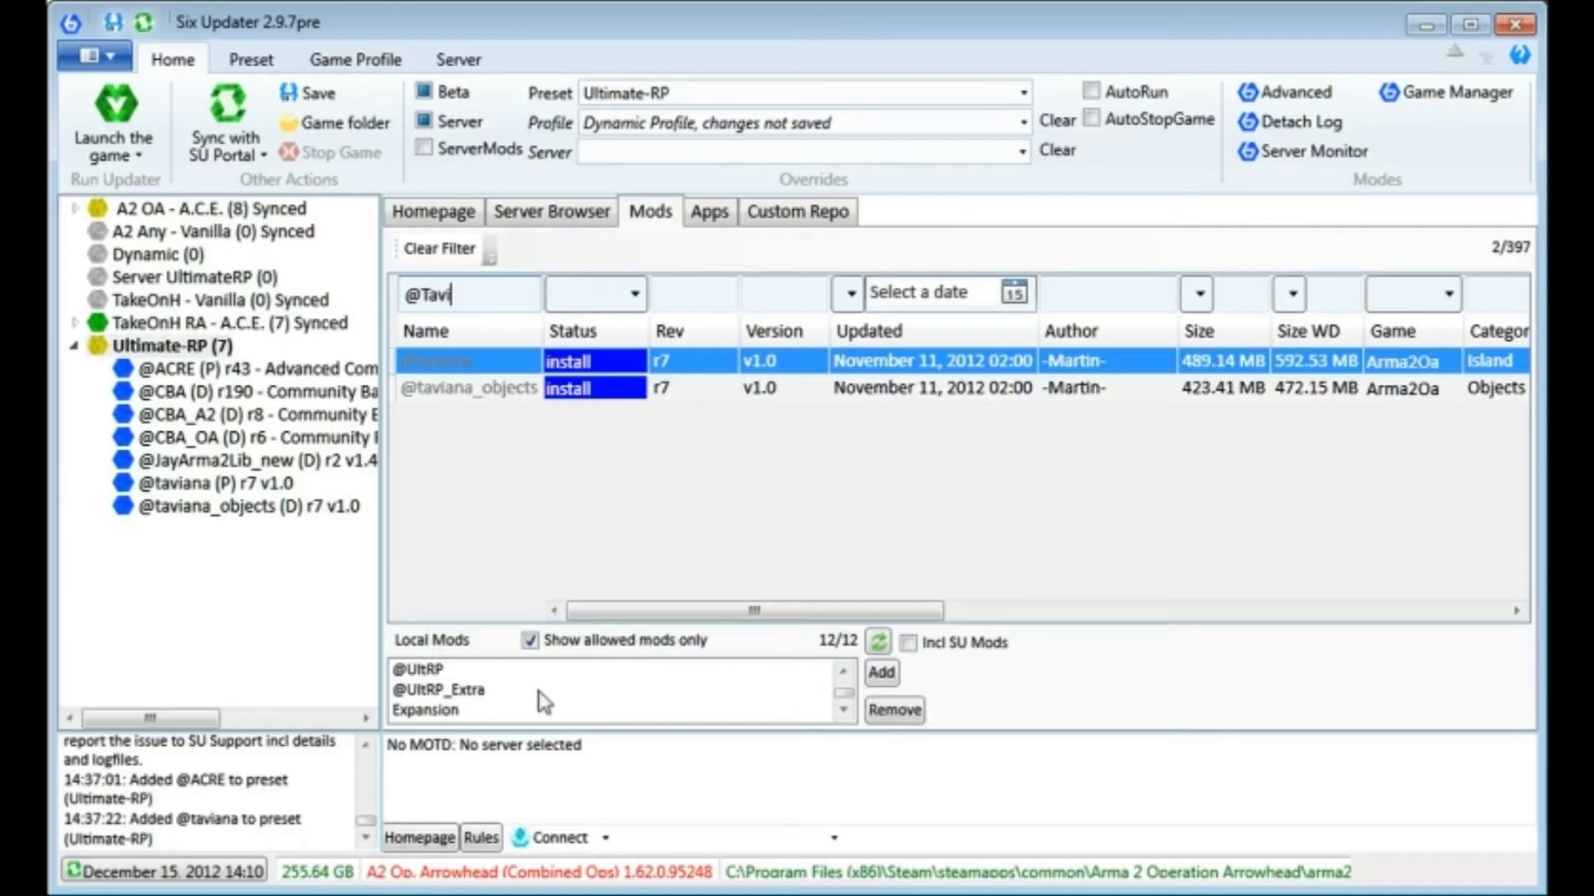
pyautogui.click(419, 670)
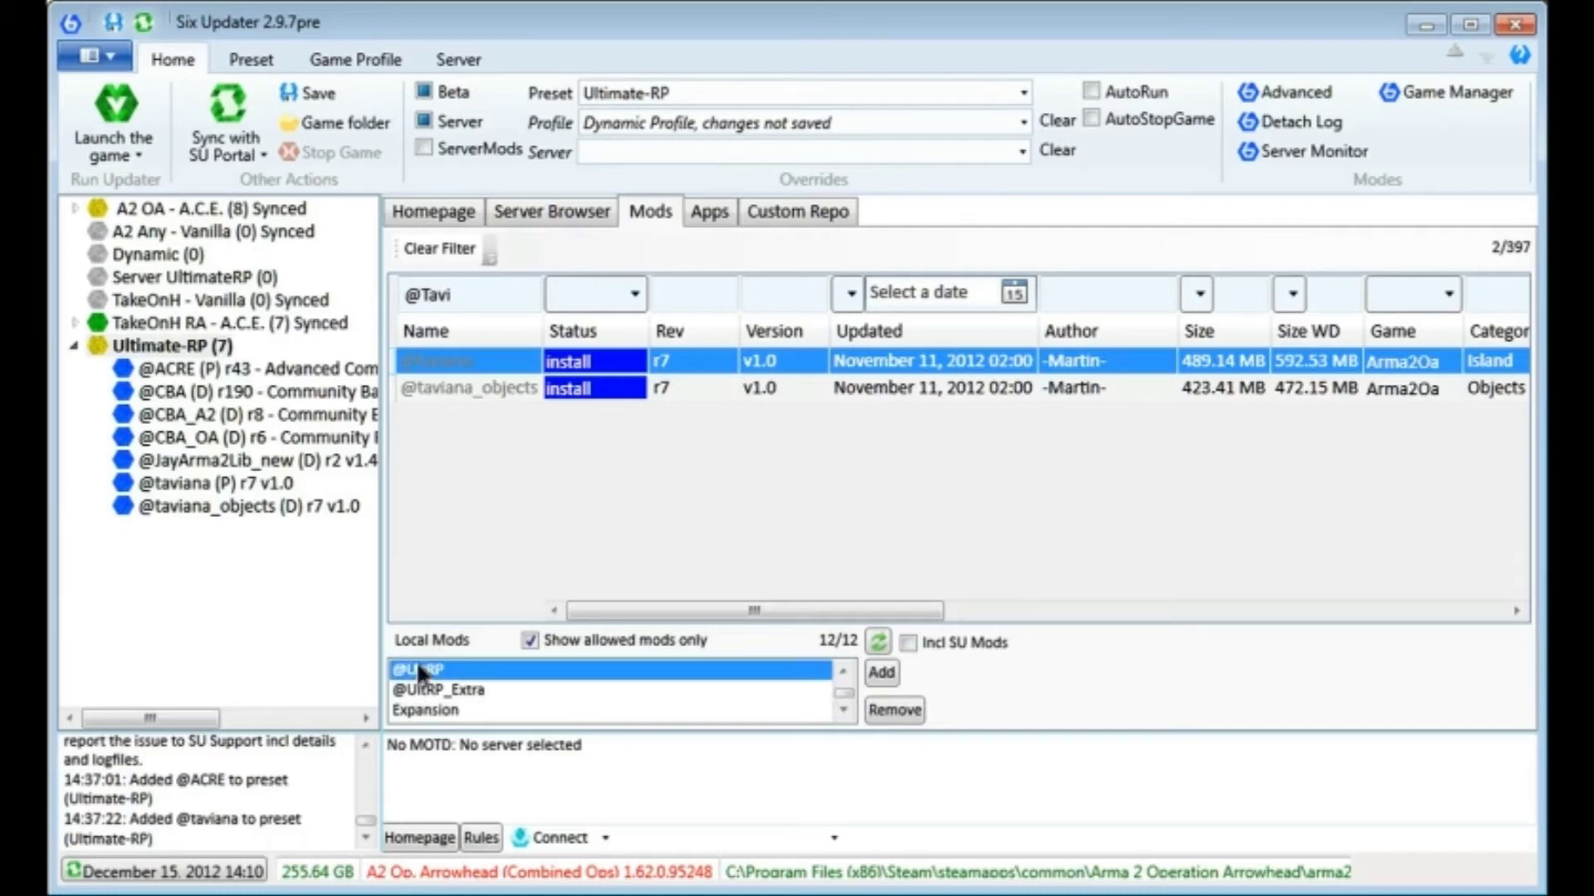
pyautogui.click(879, 673)
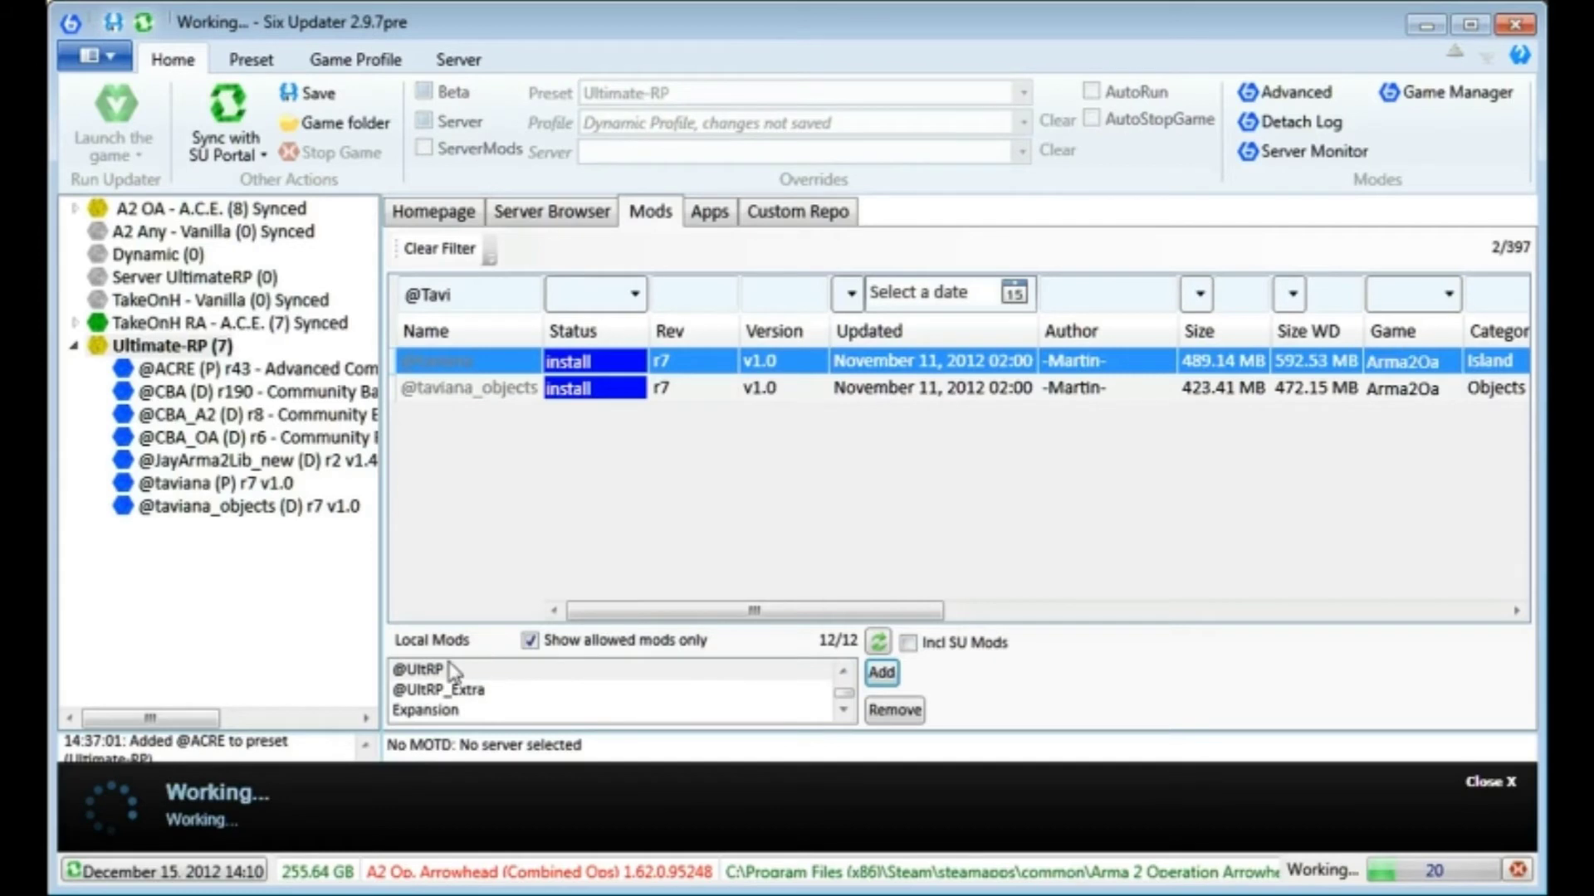
pyautogui.click(440, 689)
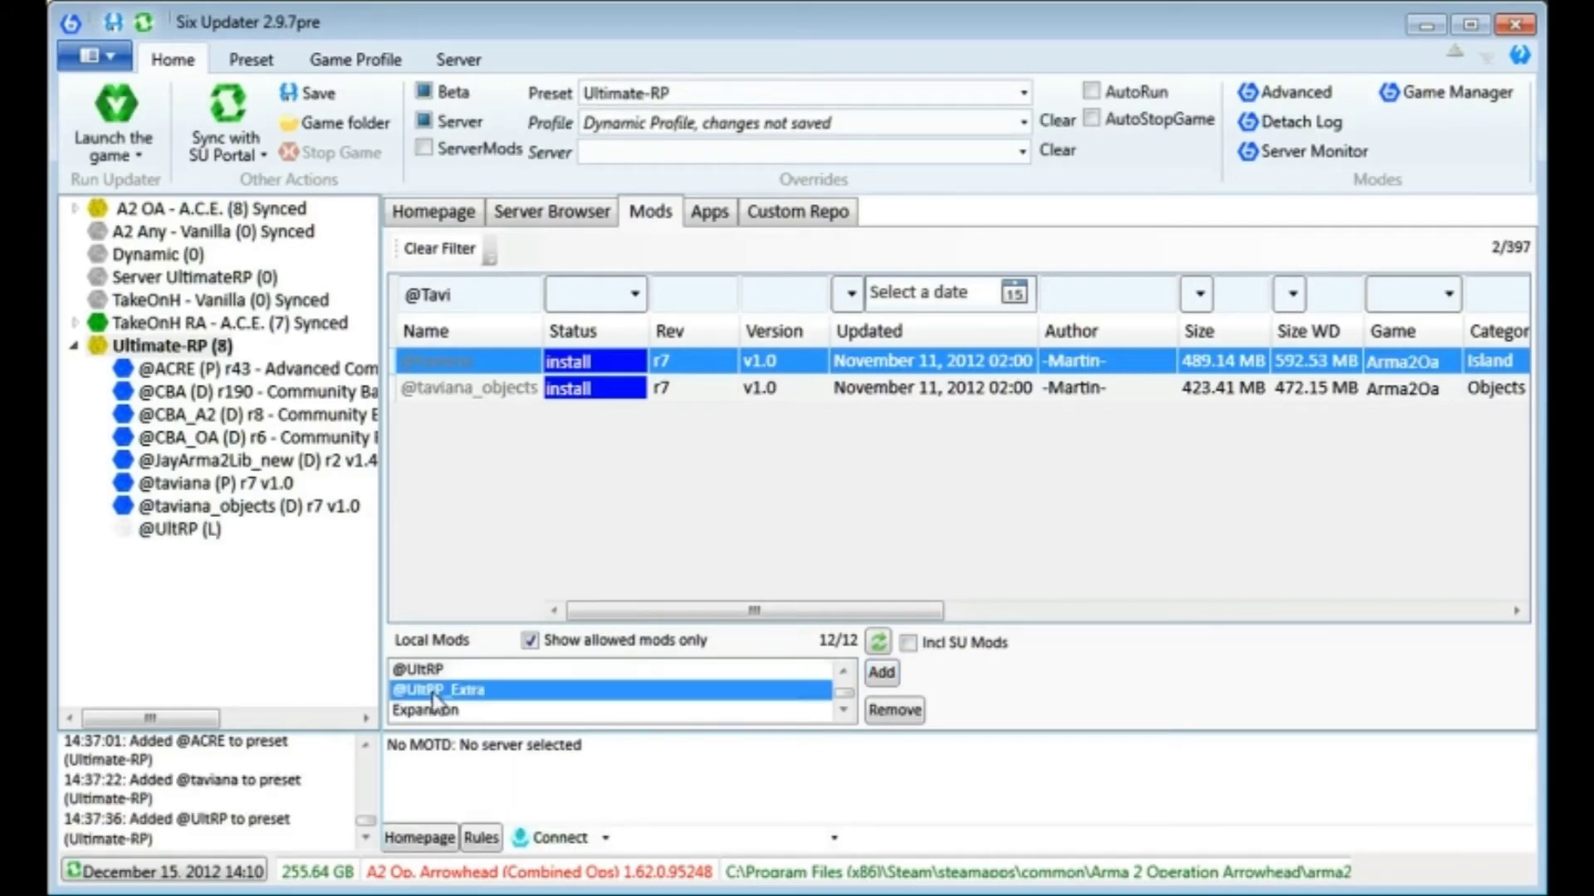
pyautogui.click(878, 676)
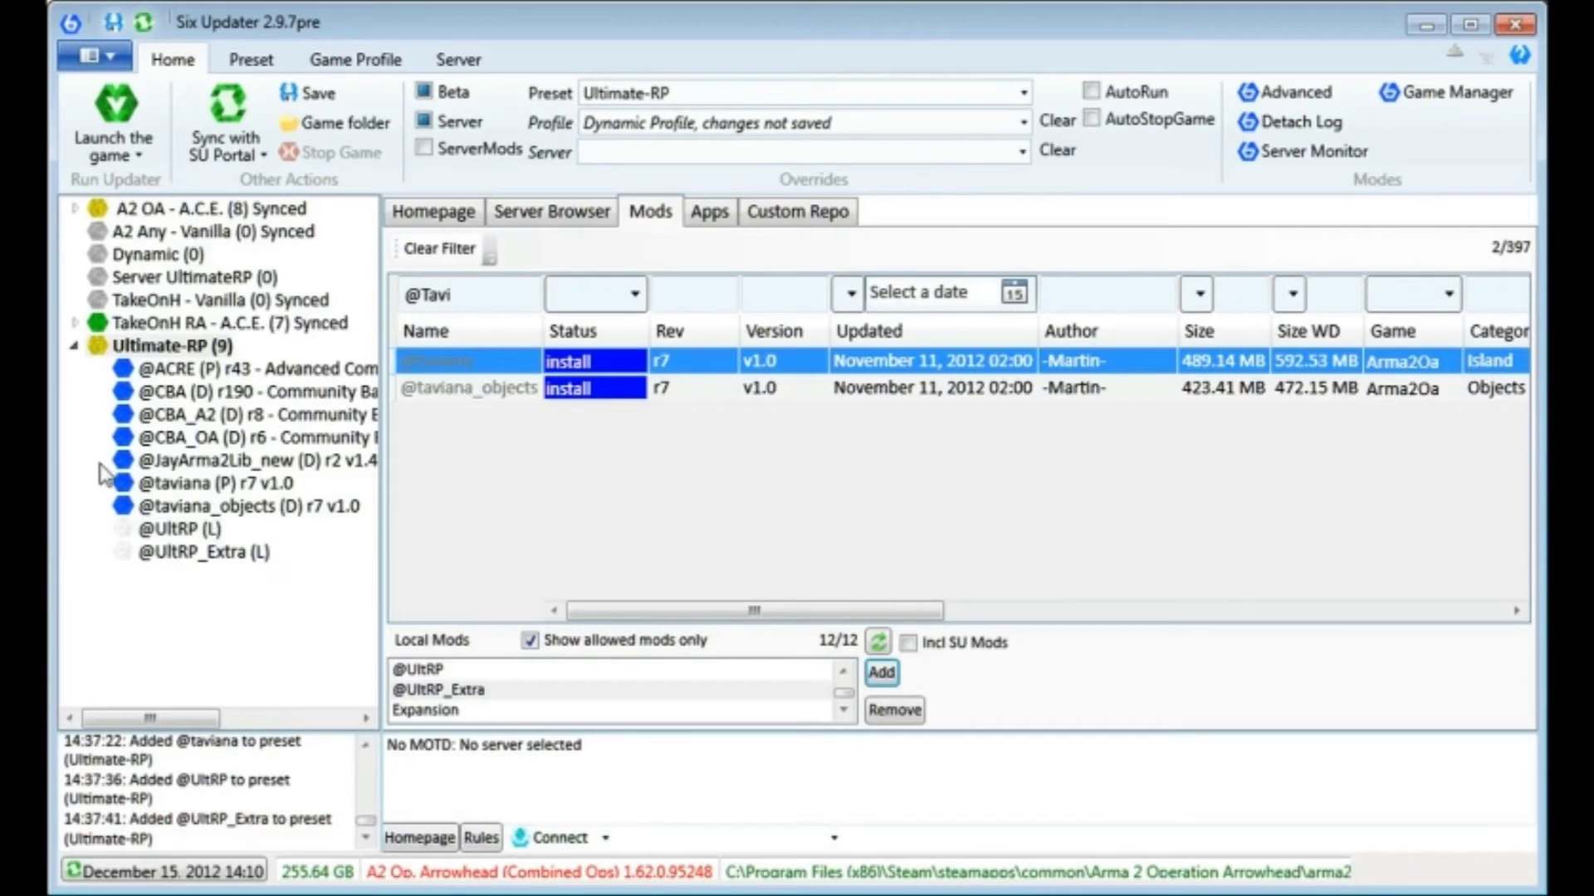
# Step: Open the Launch the game dropdown to view its install/update actions, then close it
pyautogui.moveTo(294, 390)
pyautogui.click(134, 156)
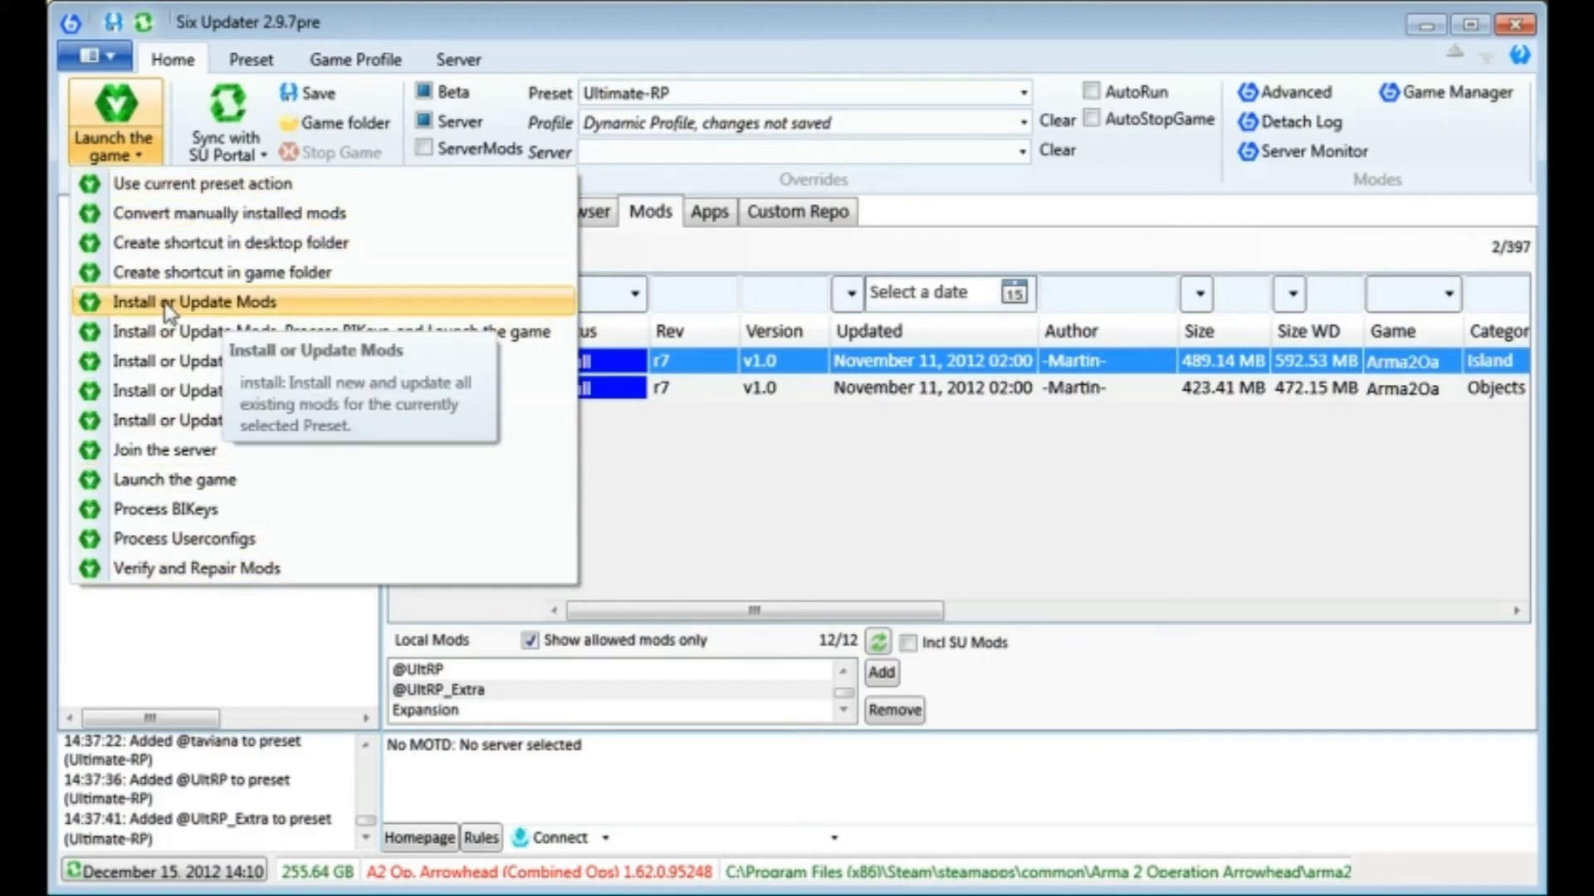
pyautogui.click(690, 495)
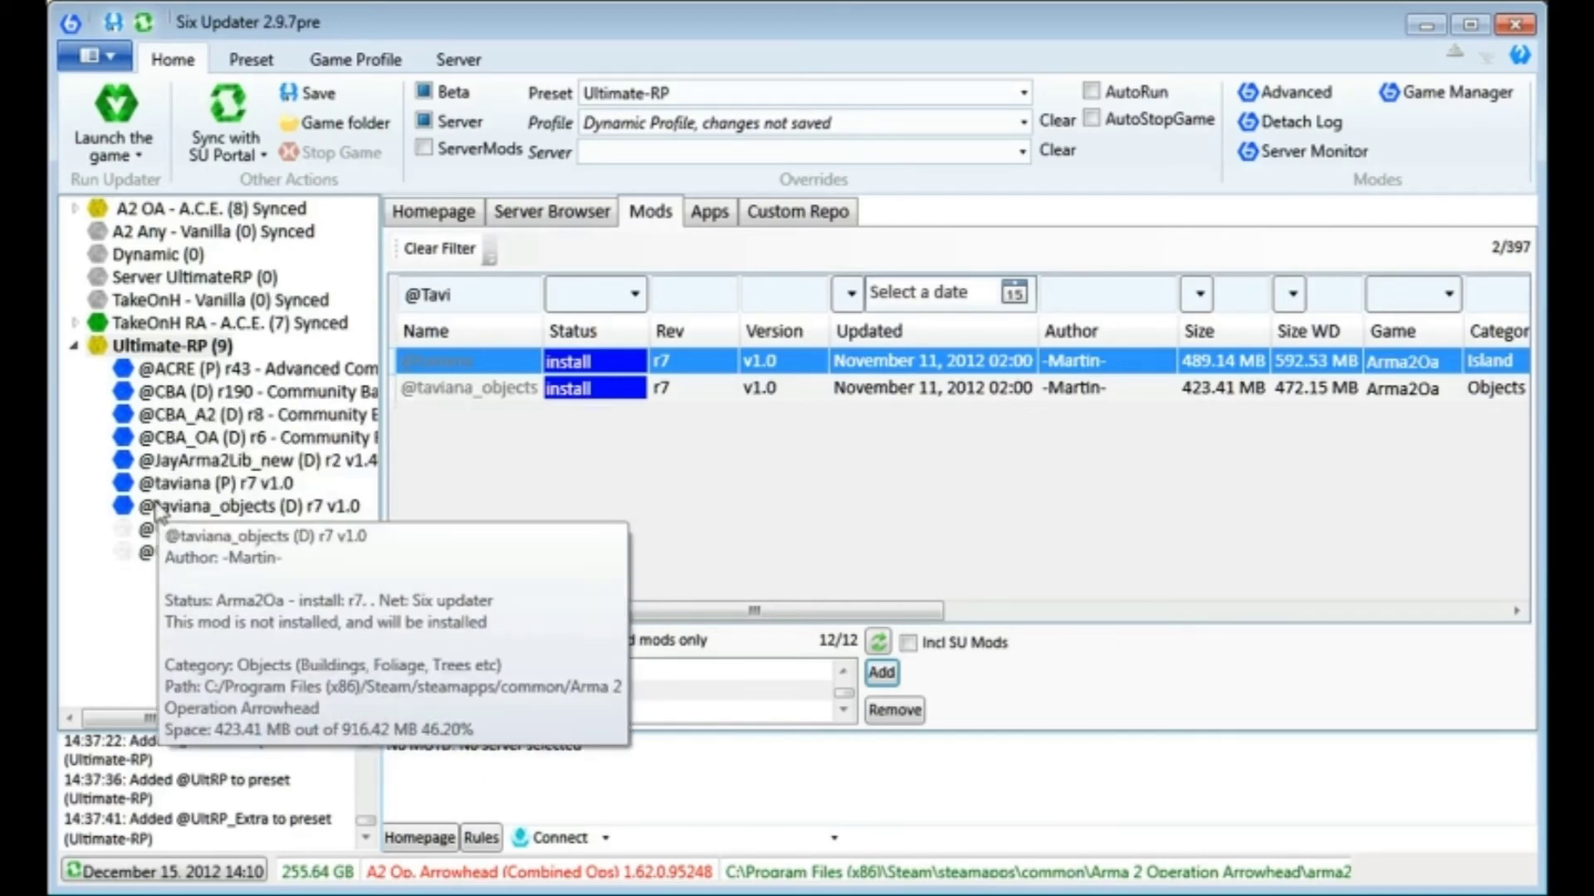
# Step: Toggle the TakeOnH RA - A.C.E. and Ultimate-RP nodes to show Ultimate-RP's nine mods
pyautogui.moveTo(126, 379)
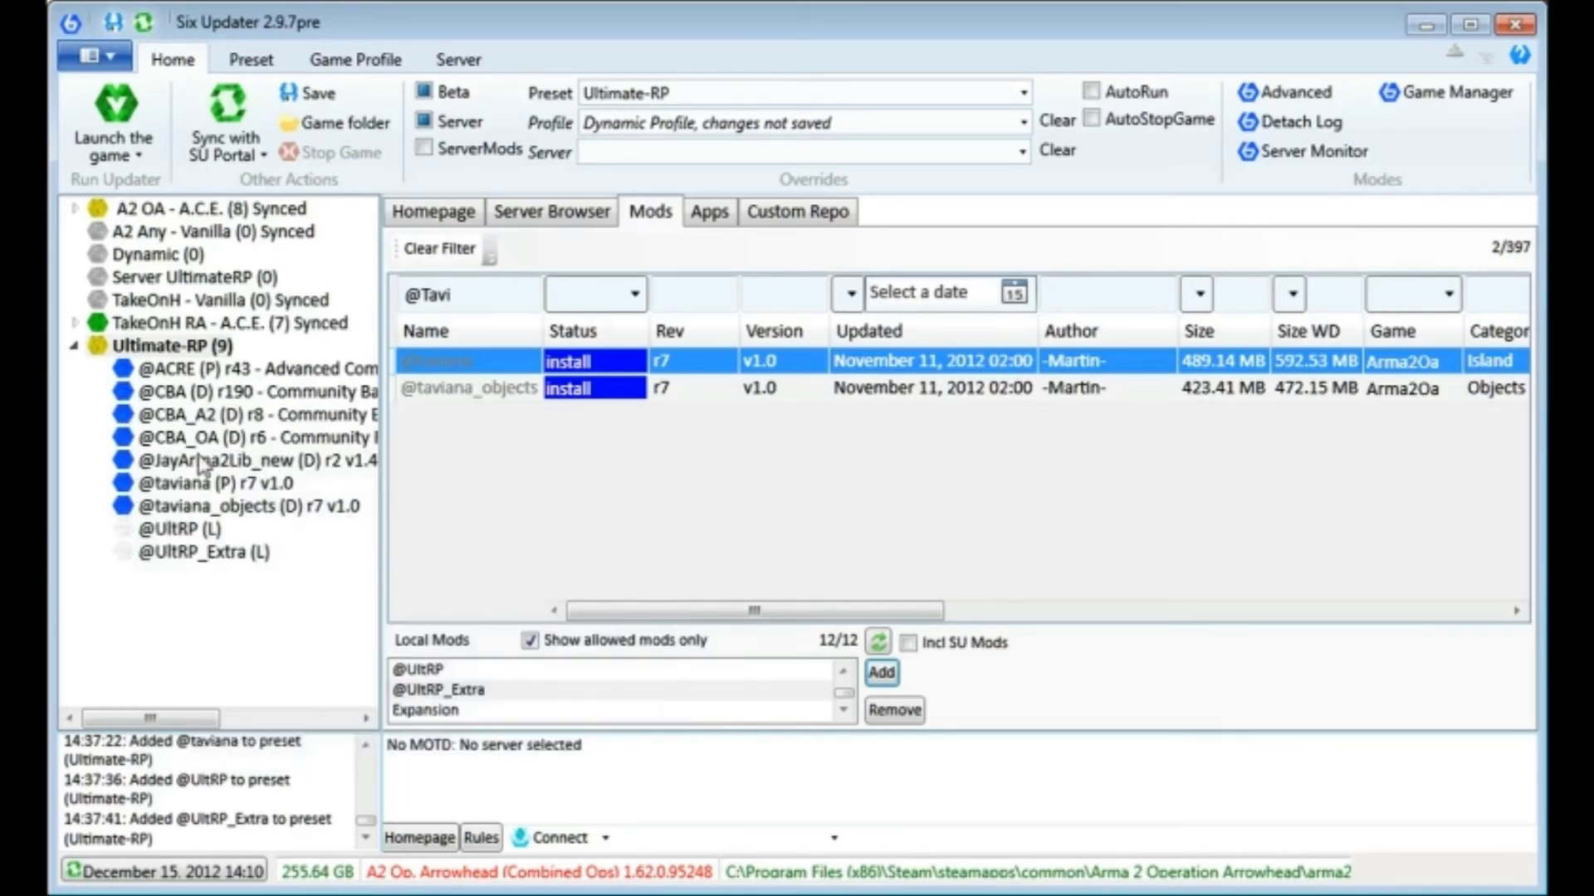
pyautogui.click(75, 323)
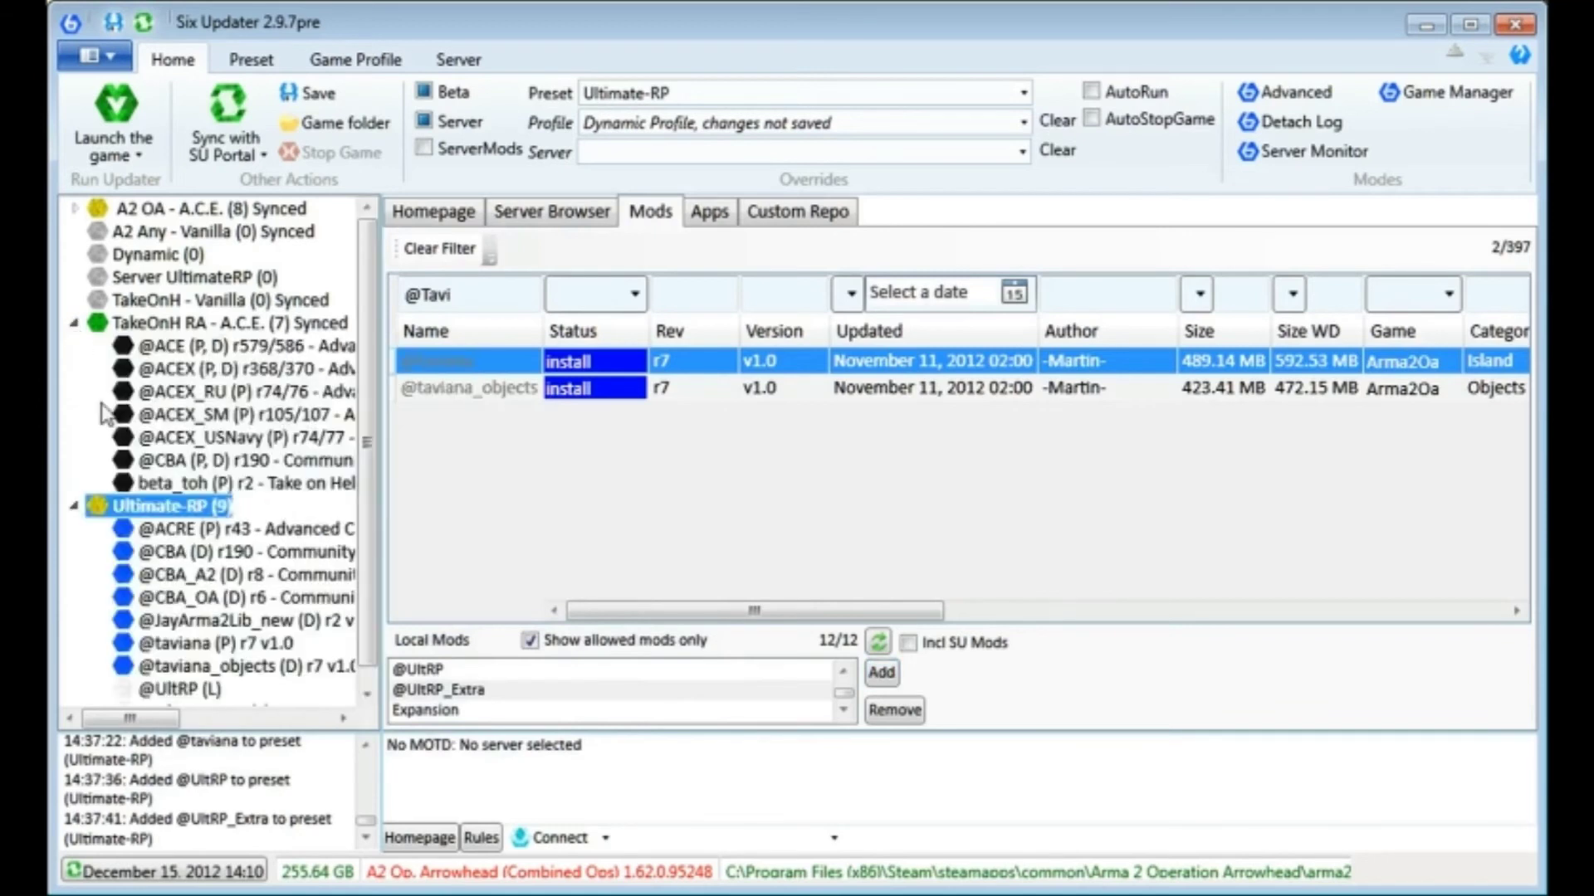
pyautogui.click(75, 506)
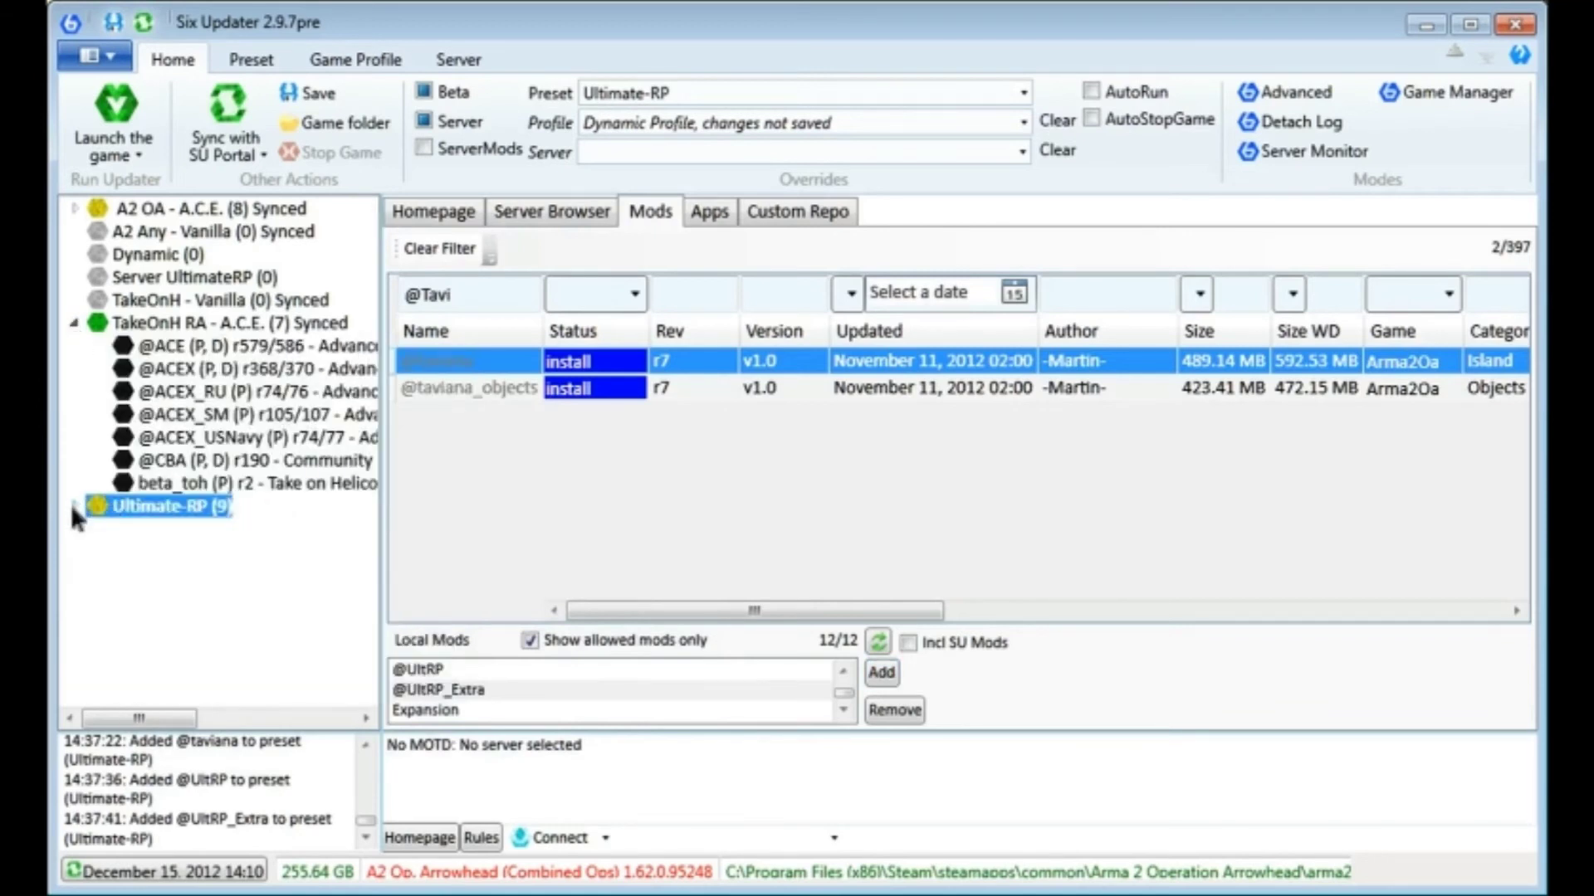
pyautogui.click(76, 323)
pyautogui.click(75, 345)
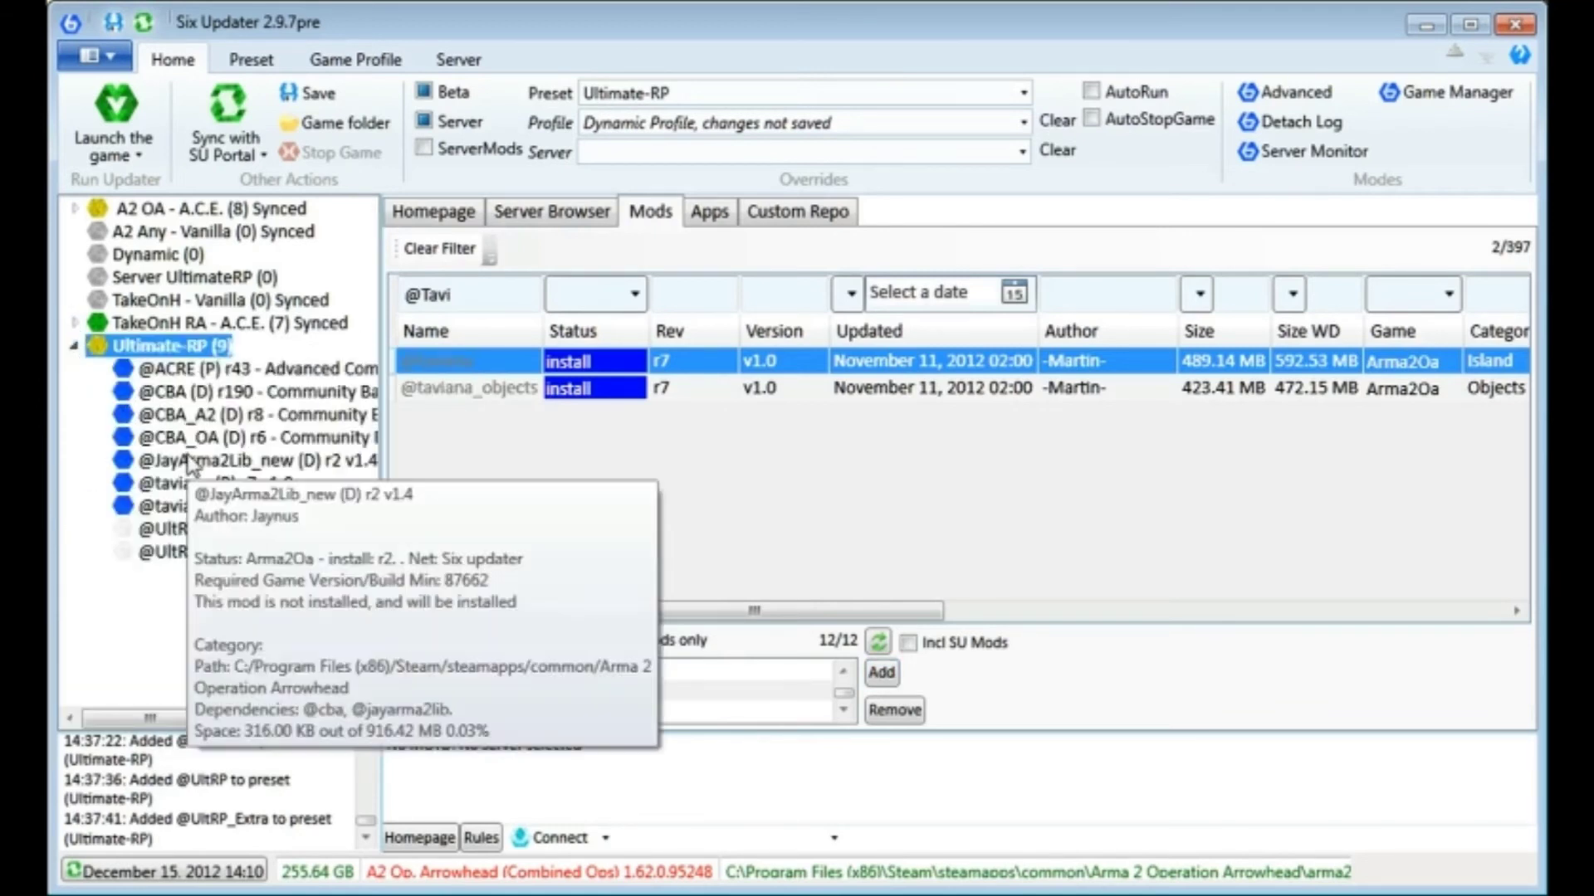
pyautogui.moveTo(172, 425)
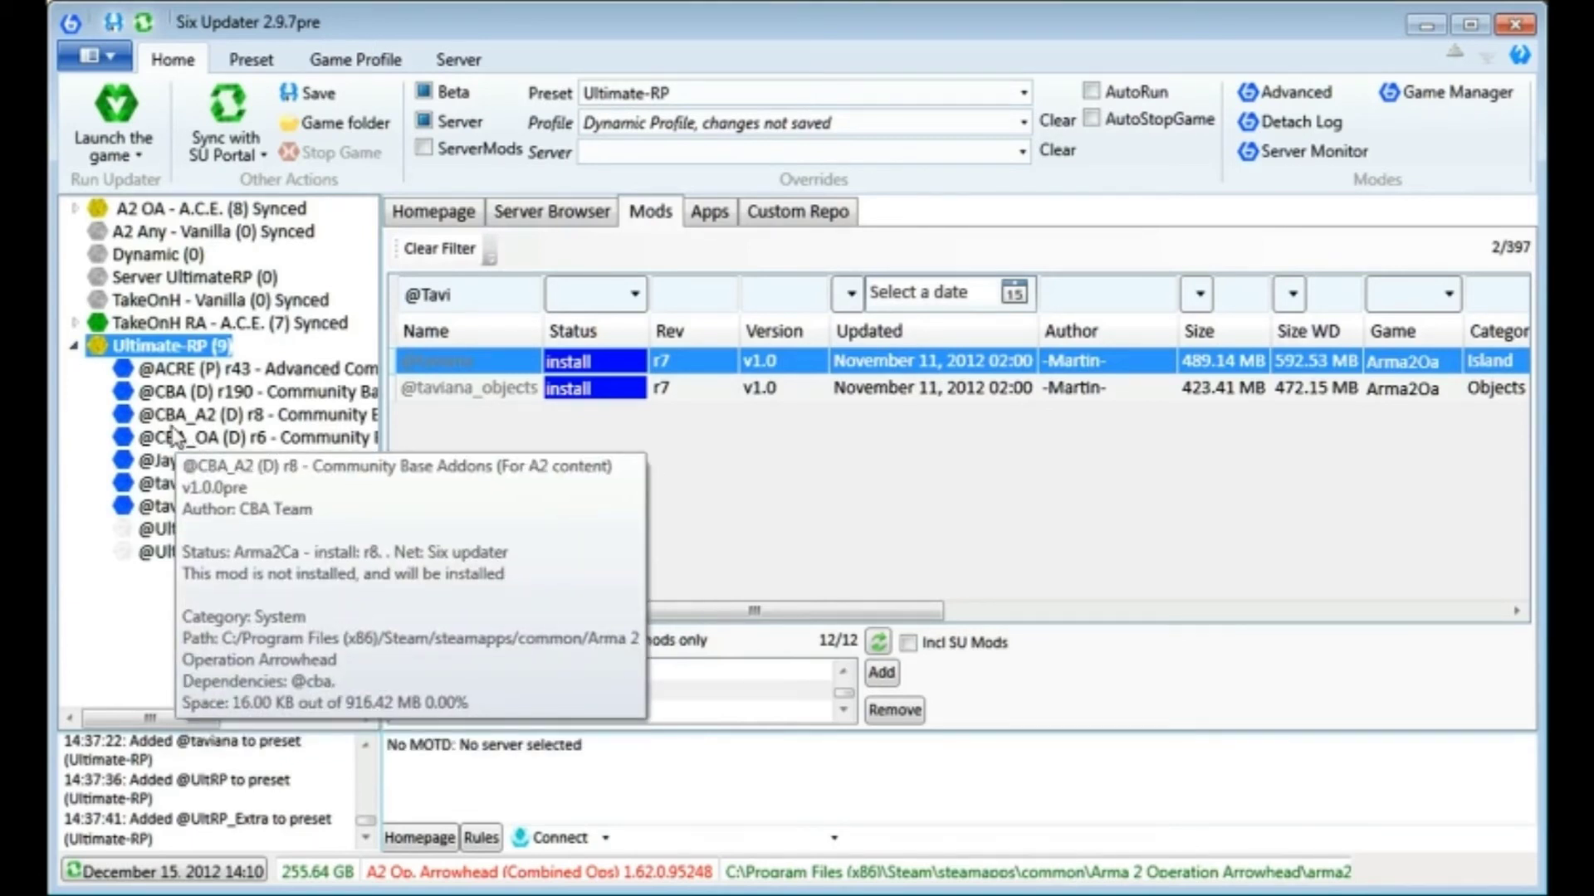